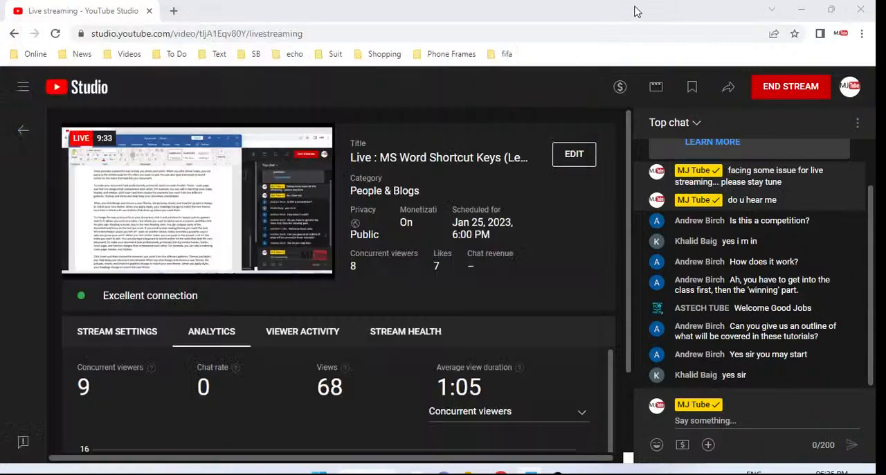
Check the live stream in YouTube Studio and Open Broadcaster Software, and return to Document1 in Word
click(636, 13)
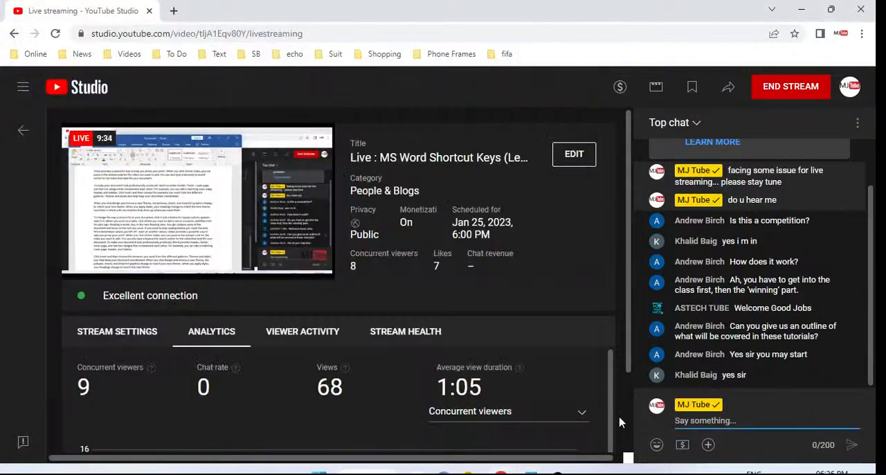
click(558, 471)
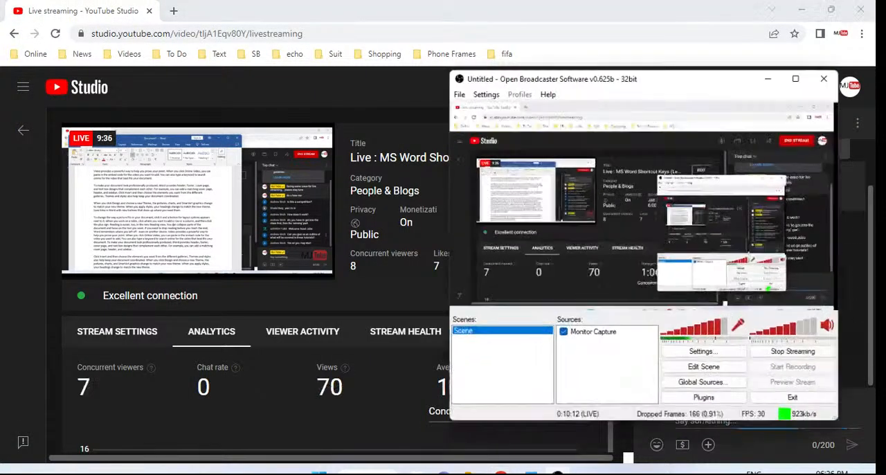
click(531, 472)
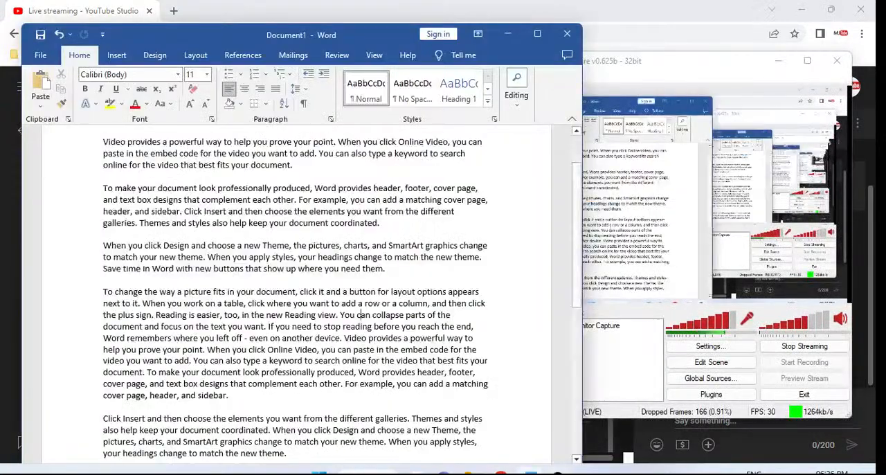
click(648, 4)
click(531, 472)
click(395, 359)
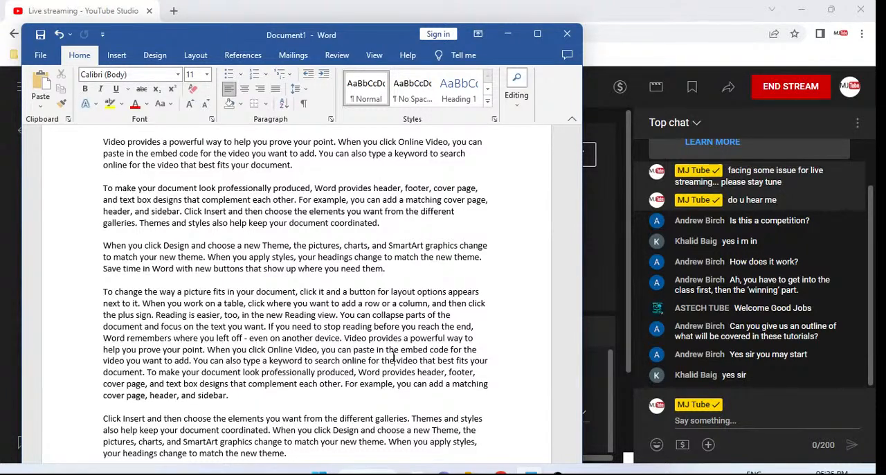
Create a new blank document and close it again
click(348, 213)
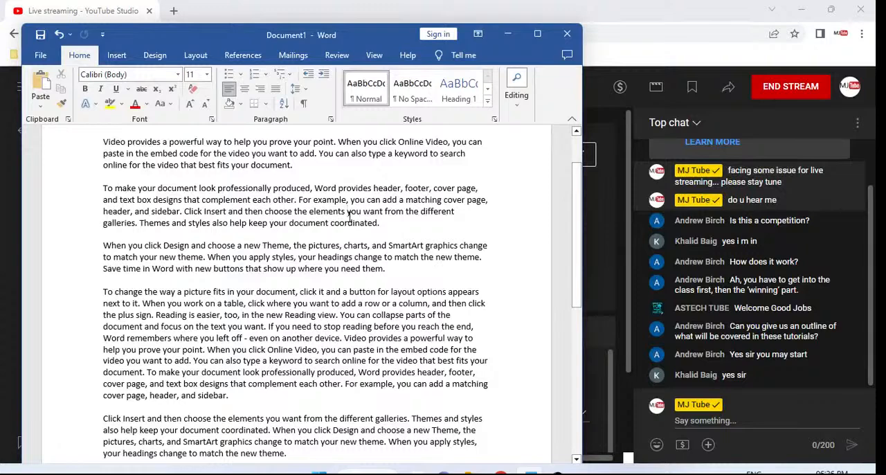
key(ctrl+n)
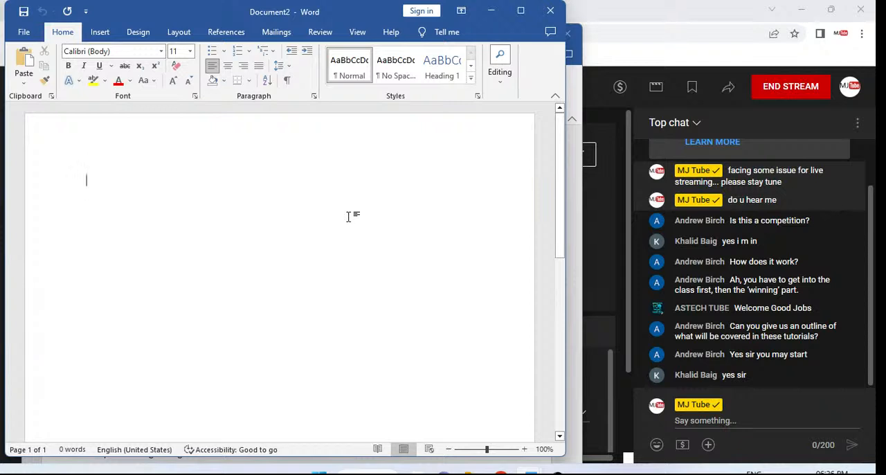
click(548, 15)
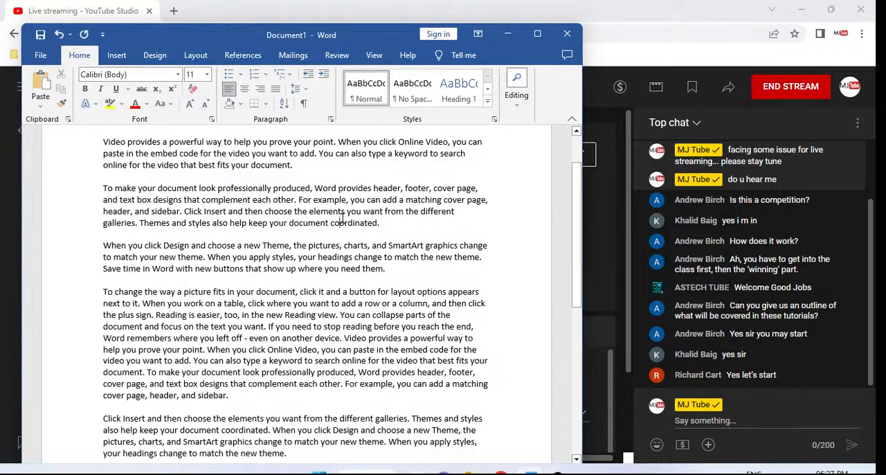
Bring up the Page Setup dialog to view the margin settings, and dismiss it without changes
key(alt+p)
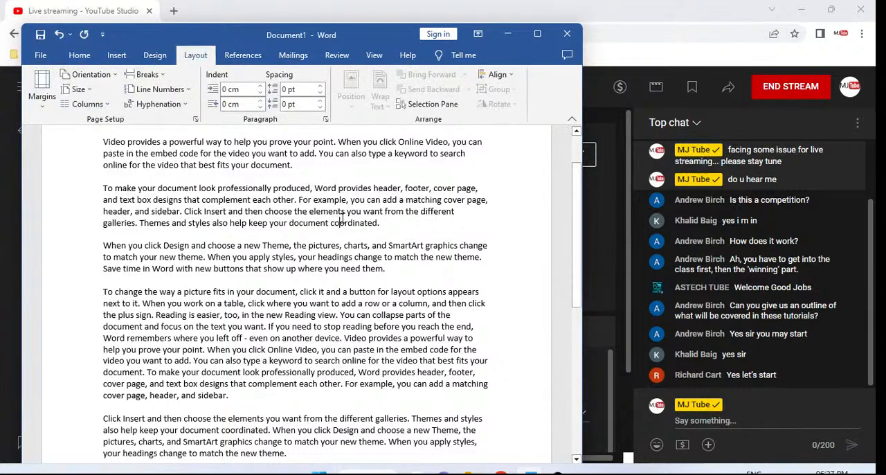
key(s)
key(p)
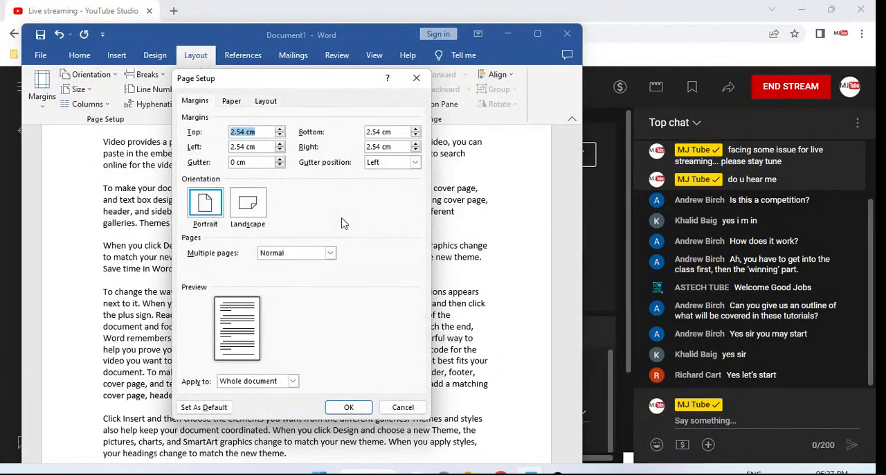
key(Escape)
key(alt+p)
key(s)
key(p)
key(Escape)
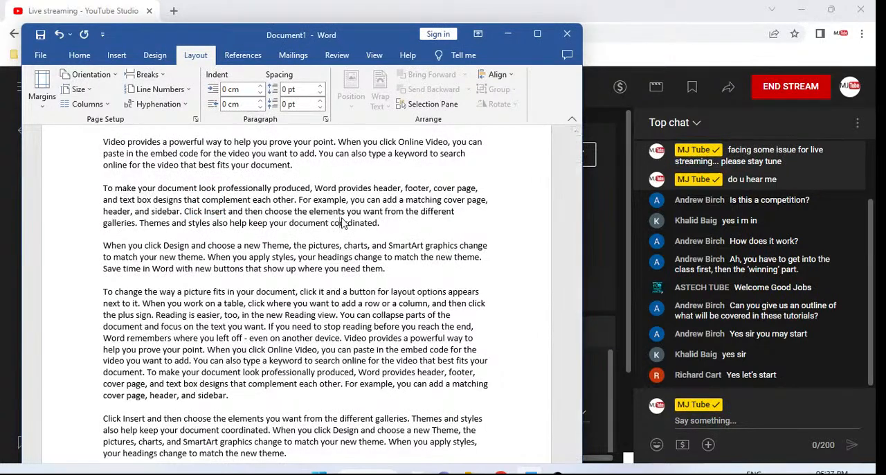
Set the left page margin to 3 cm for the whole document
key(alt)
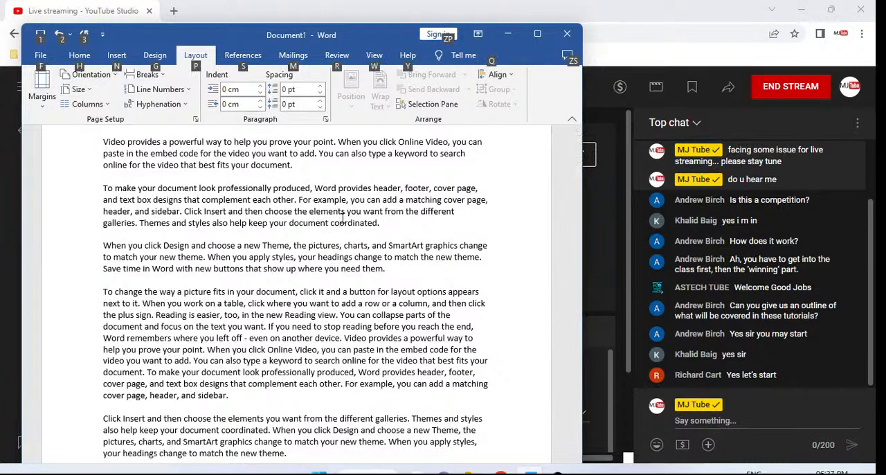
key(p)
key(s)
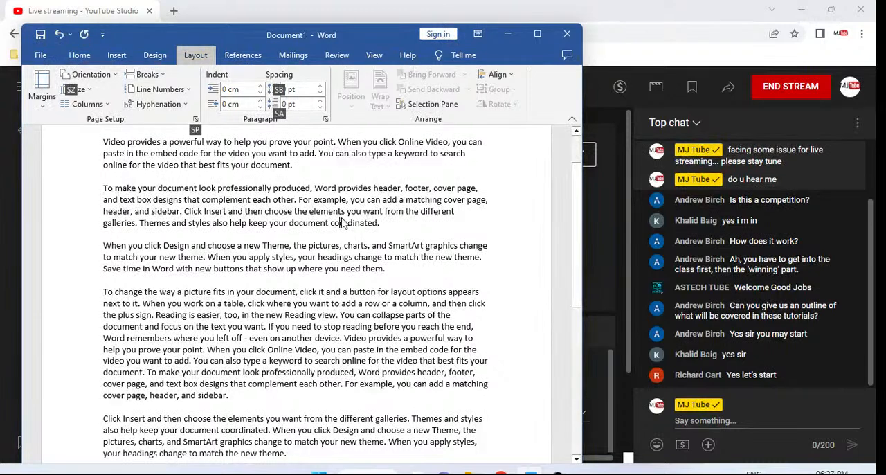
key(p)
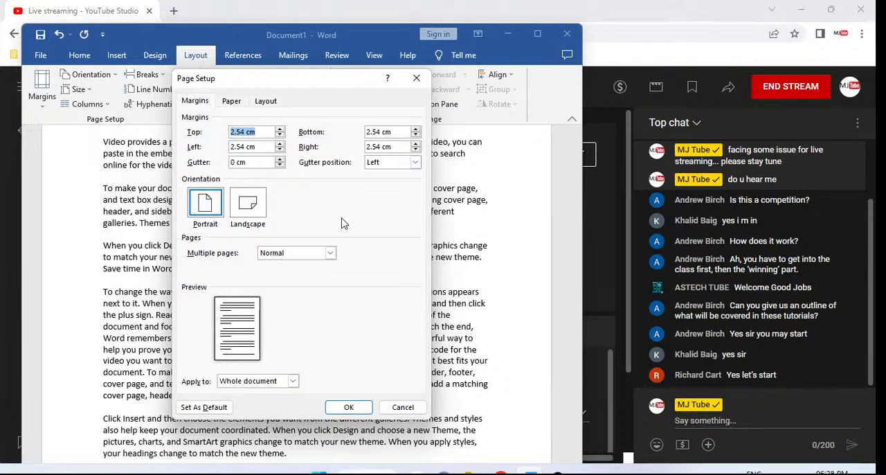
key(Tab)
key(Tab)
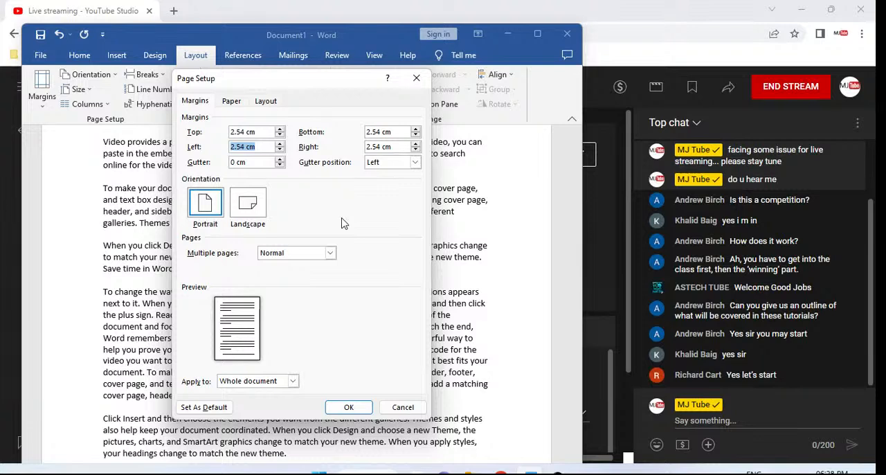
text(3)
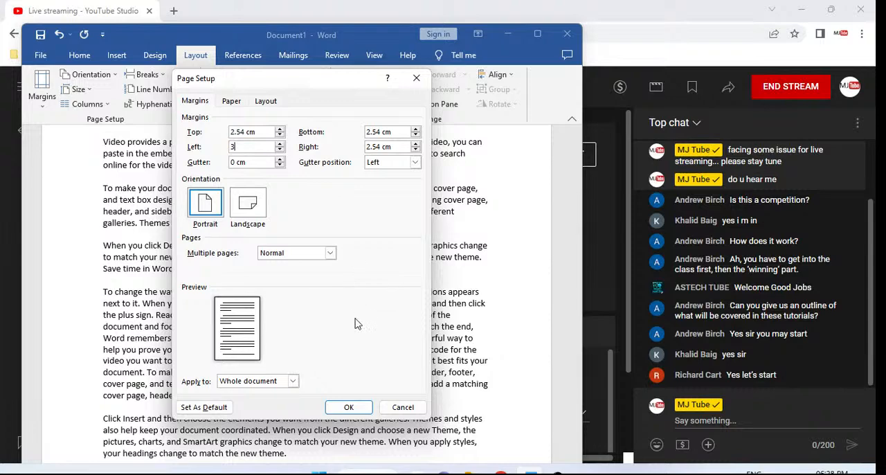
click(355, 407)
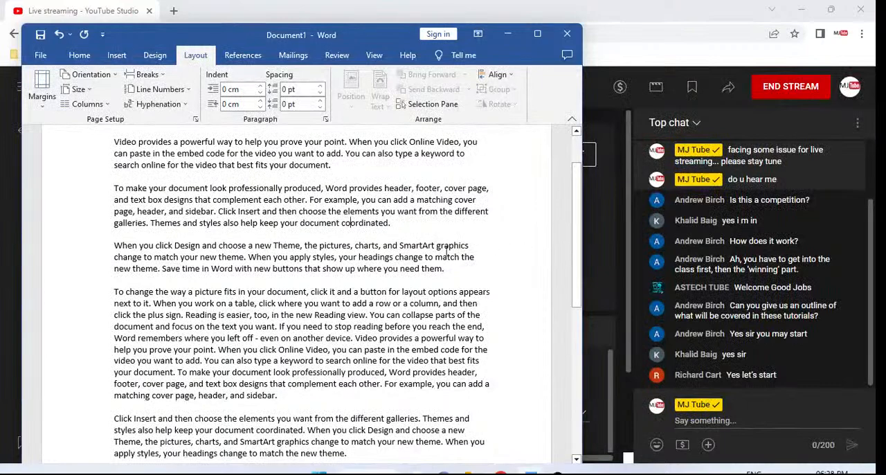
Reopen the Page Setup dialog to check the document's margins, and cancel it
click(49, 235)
click(136, 222)
key(alt+p)
key(s)
key(p)
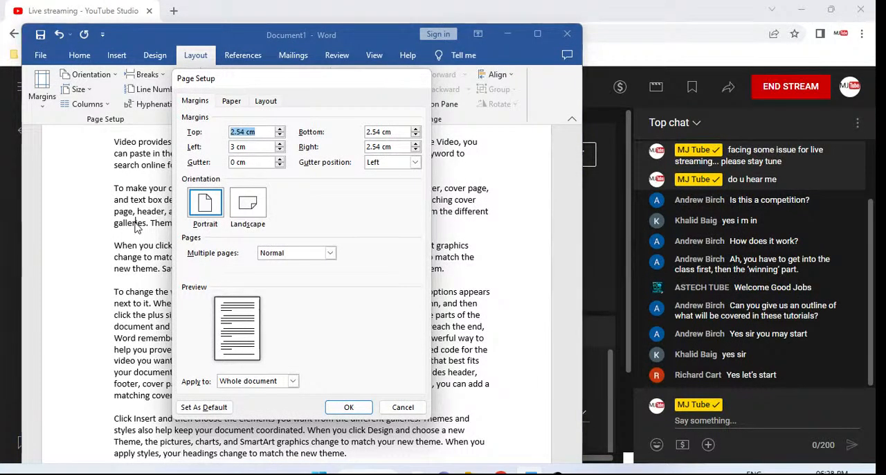
key(Escape)
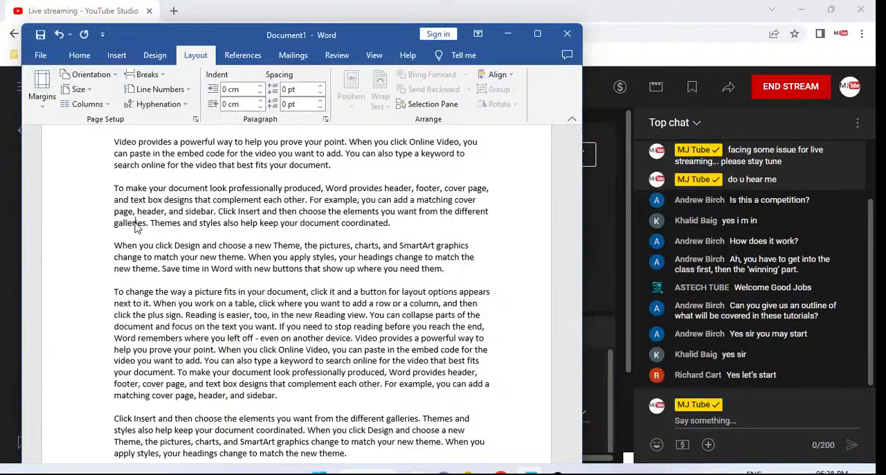
Bring up the Open screen and the save prompt for the document, cancelling each one
key(ctrl+o)
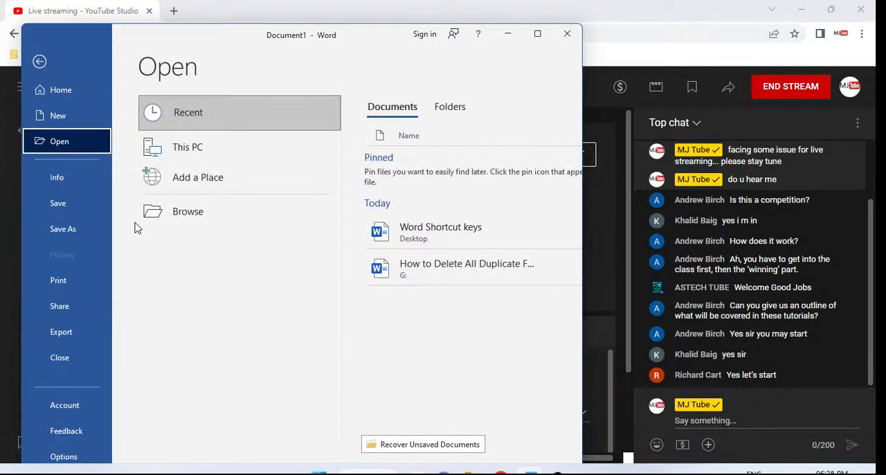
key(Escape)
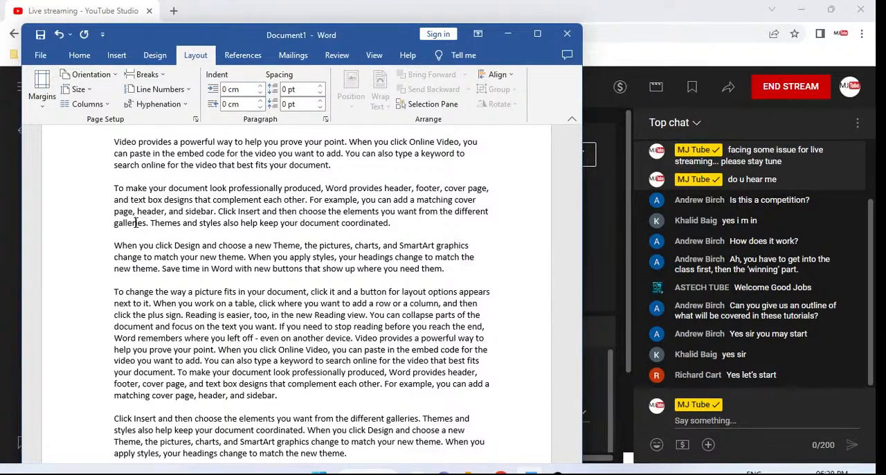
key(ctrl+s)
key(Escape)
Select all text in the document and clear the selection
key(ctrl+a)
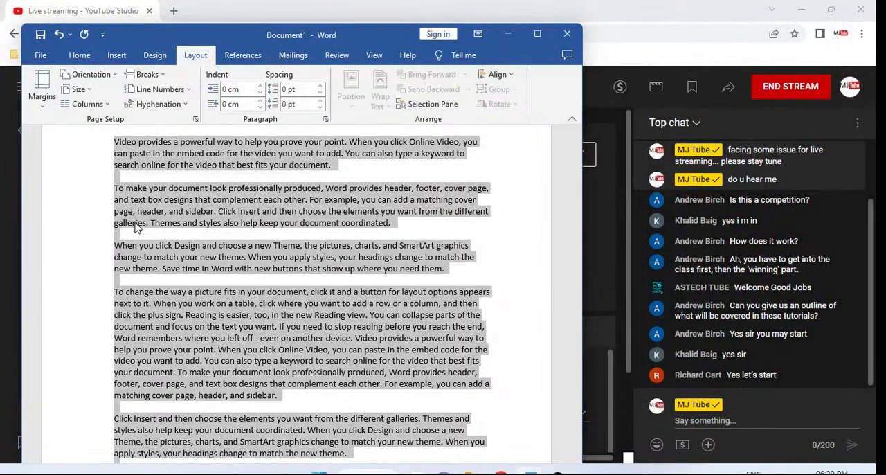
click(147, 217)
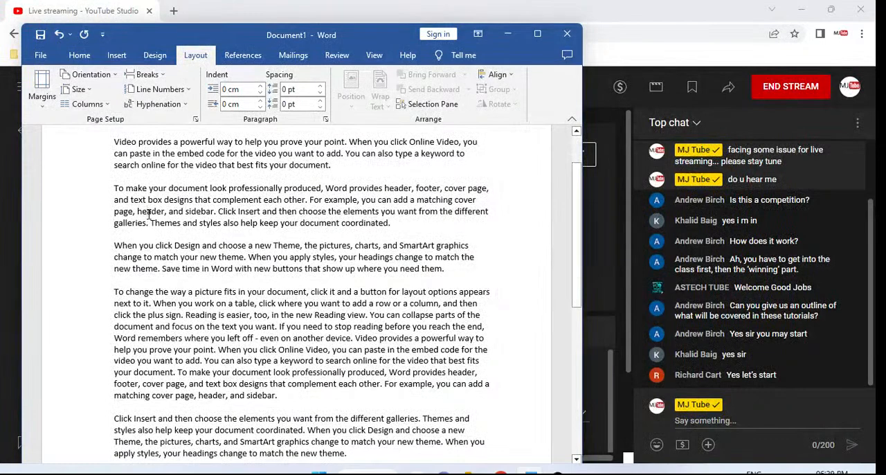
key(ctrl+a)
click(221, 215)
Select the first two paragraphs, and switch briefly to YouTube Studio and back to Word
scroll(265, 249, up, 2)
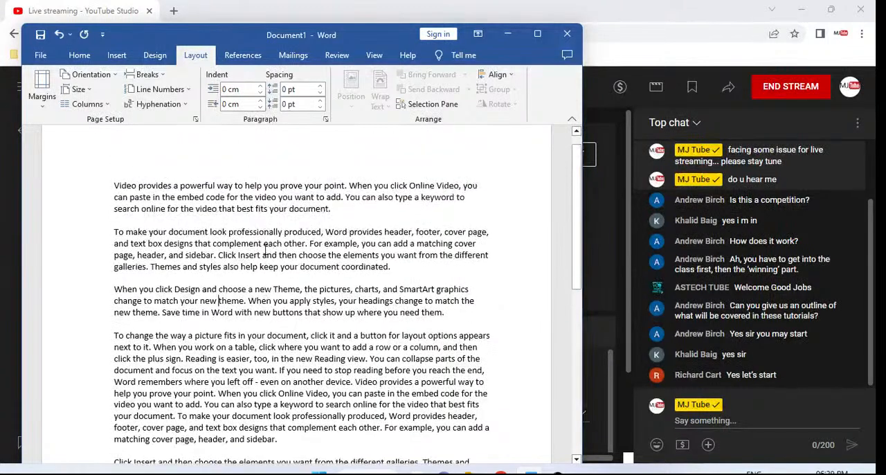
drag(115, 204, 393, 291)
click(610, 15)
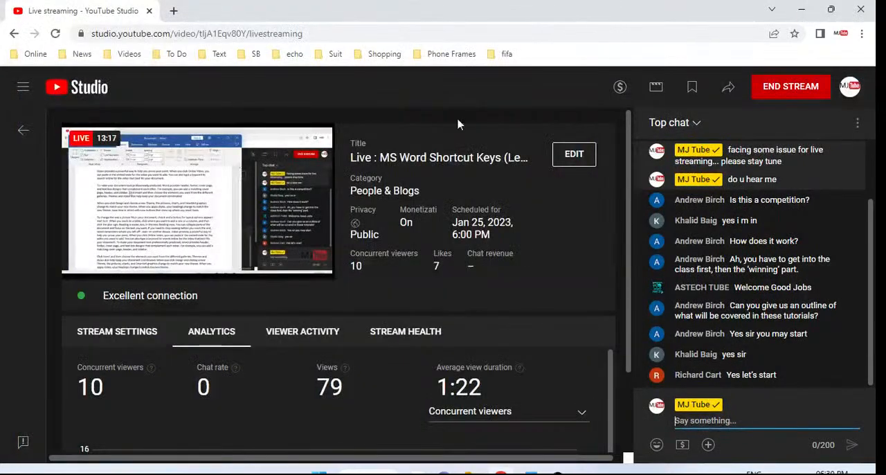
click(531, 473)
click(305, 265)
Select the first three paragraphs of the document and align them right
scroll(268, 254, down, 2)
scroll(268, 253, down, 3)
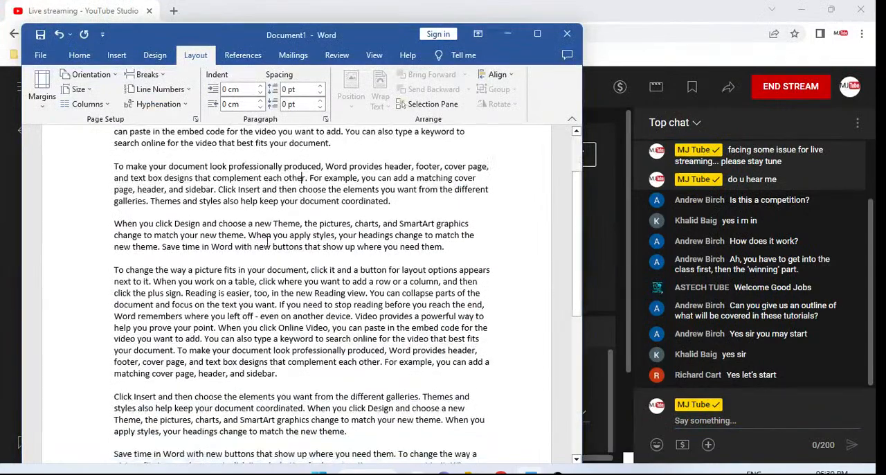
scroll(268, 253, up, 2)
scroll(267, 241, up, 2)
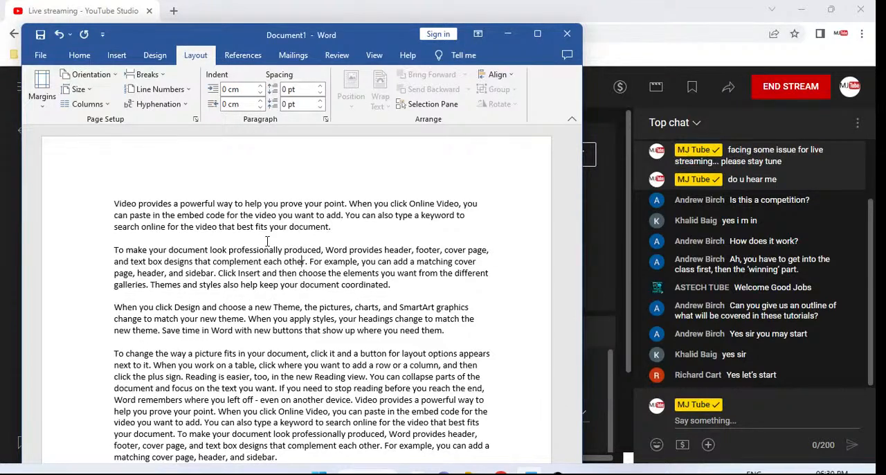
key(Up)
key(Up)
key(Home)
key(shift+Down)
key(shift+Down)
key(shift+Down)
key(shift+Down)
key(shift+Down)
key(shift+Down)
key(shift+Down)
key(shift+Down)
key(shift+Down)
key(shift+Down)
key(shift+Down)
key(shift+Down)
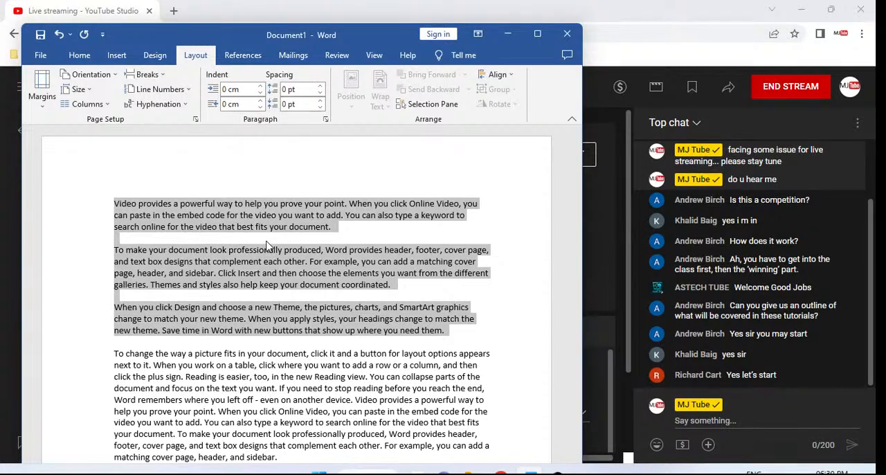
key(ctrl+r)
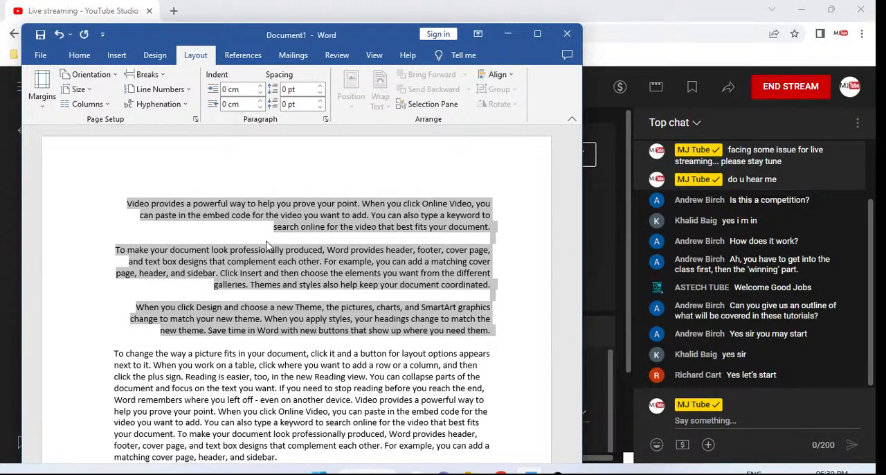
Try left, right and centre alignment on the first three paragraphs, finishing with left alignment
key(ctrl+l)
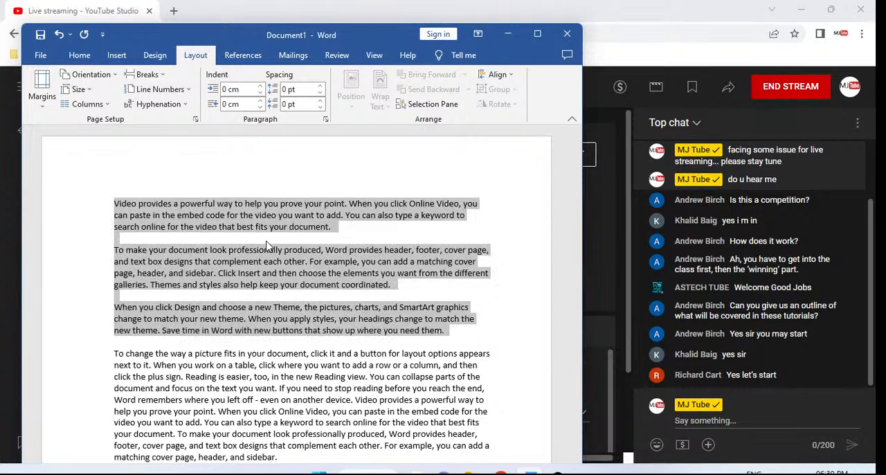
key(ctrl+r)
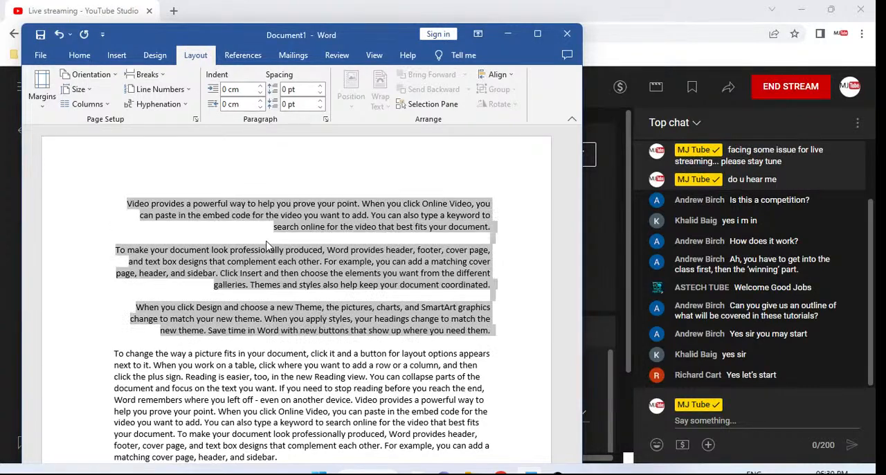
key(ctrl+e)
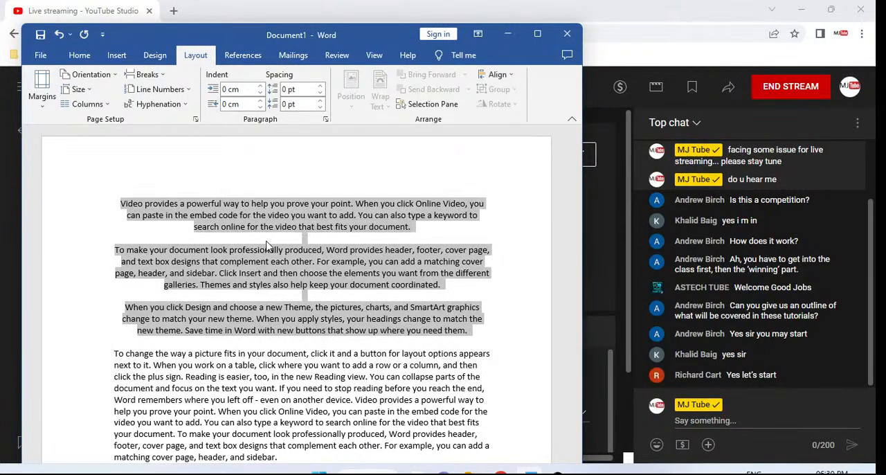
key(ctrl+l)
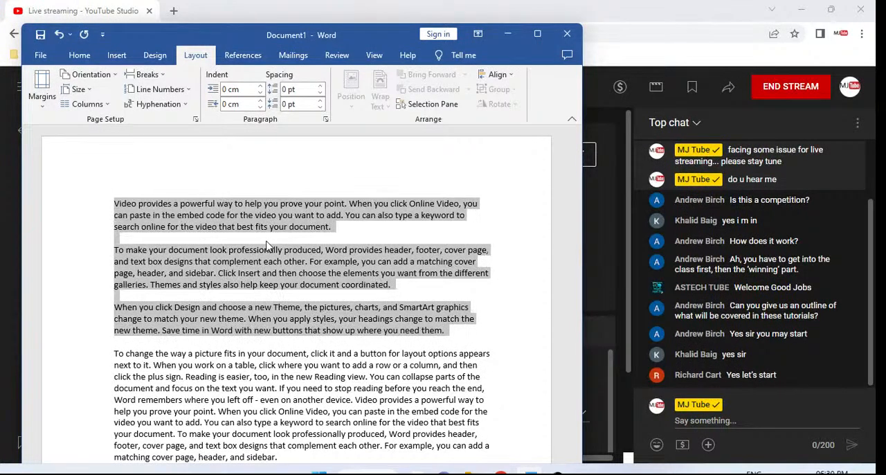
Select the first four paragraphs from the start of the document and justify them
click(403, 203)
key(Down)
key(Down)
key(Down)
key(Down)
key(Down)
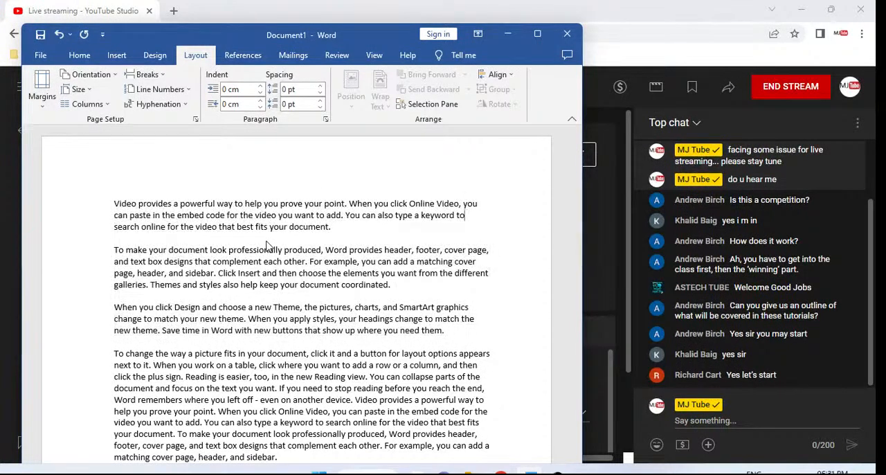
key(Up)
key(Up)
key(Up)
key(Up)
key(Home)
key(shift+Down)
key(shift+Down)
key(shift+Down)
key(shift+Down)
key(shift+Down)
key(shift+Down)
key(shift+Down)
key(shift+Down)
key(shift+Down)
key(shift+Down)
key(shift+Down)
key(shift+Down)
key(shift+Down)
key(shift+Down)
key(shift+Down)
key(shift+Down)
key(shift+Down)
key(shift+Down)
key(shift+Down)
key(shift+Down)
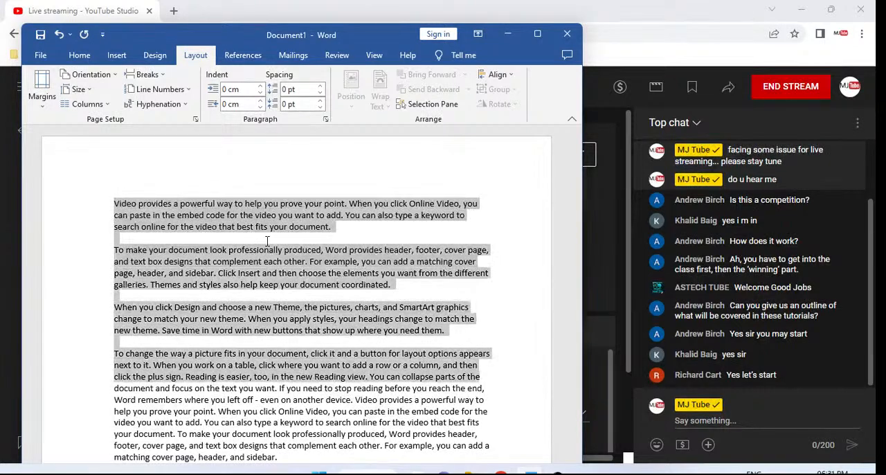
key(shift+Down)
key(shift+Down)
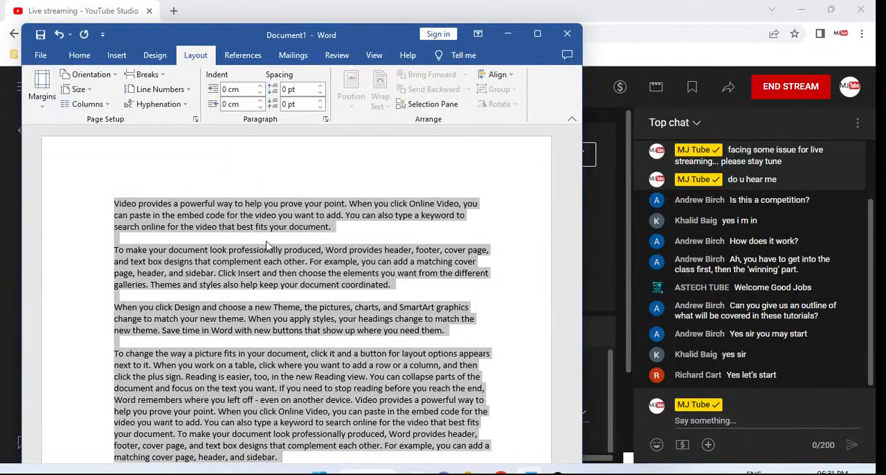
key(ctrl+j)
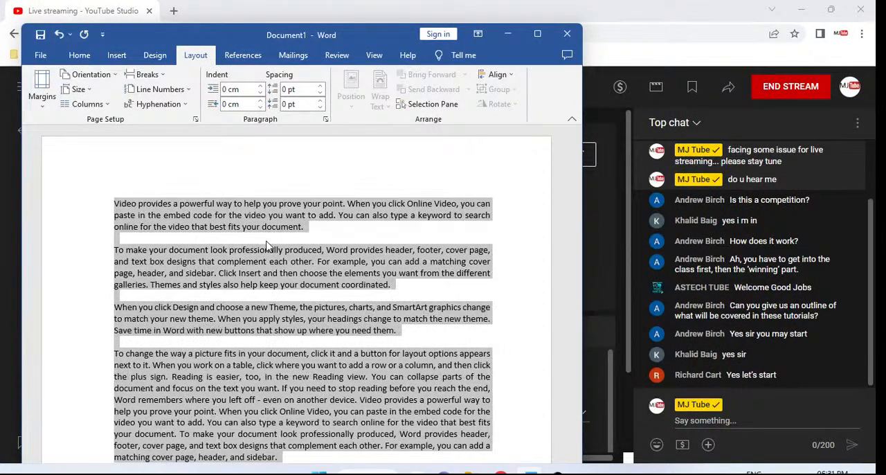
Align the first four paragraphs left and clear the selection
key(ctrl+l)
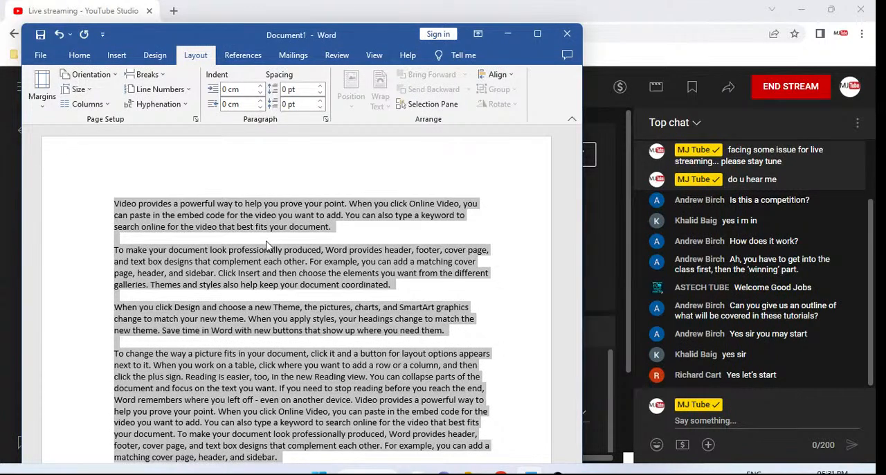
key(End)
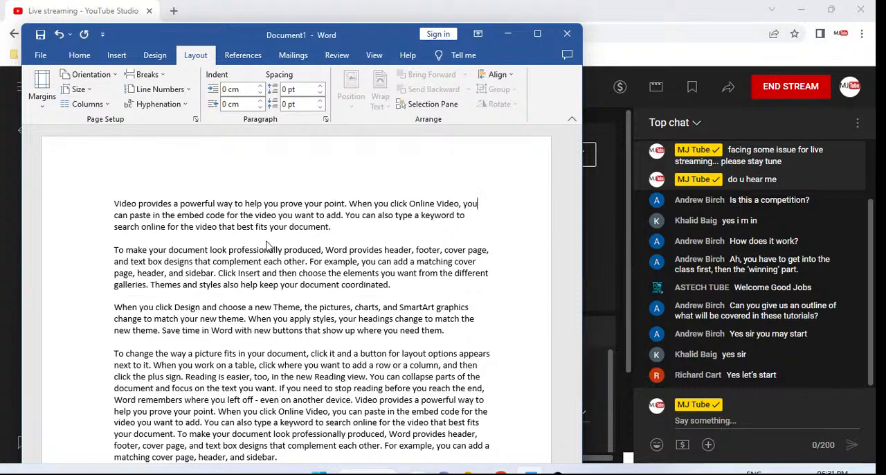
Select the whole second paragraph, and apply and remove bold formatting on it
scroll(267, 244, down, 1)
scroll(266, 241, down, 1)
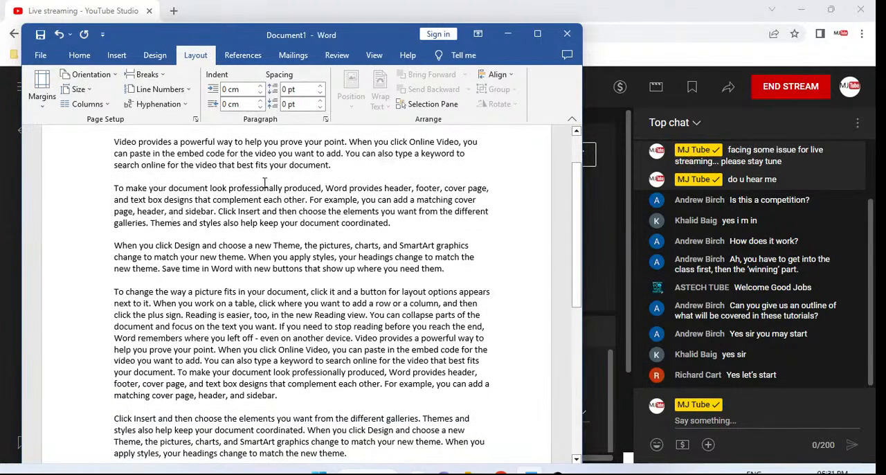
key(Up)
key(Home)
key(shift+End)
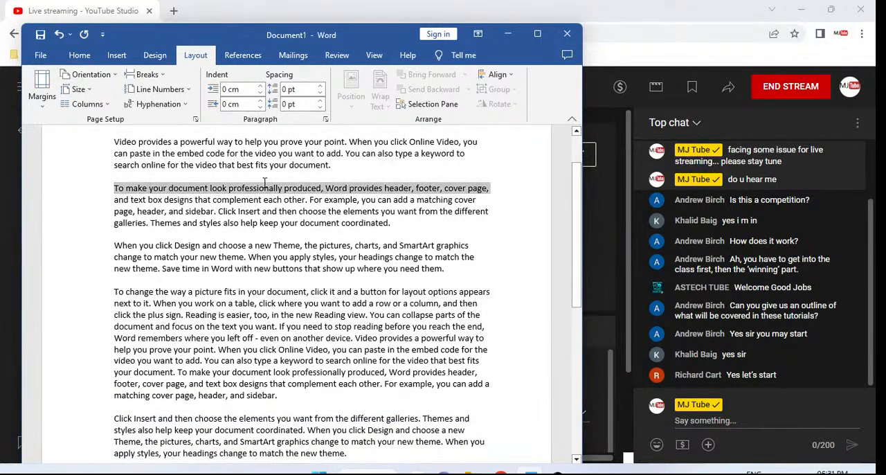
key(shift+Down)
key(shift+Down)
key(shift+Down)
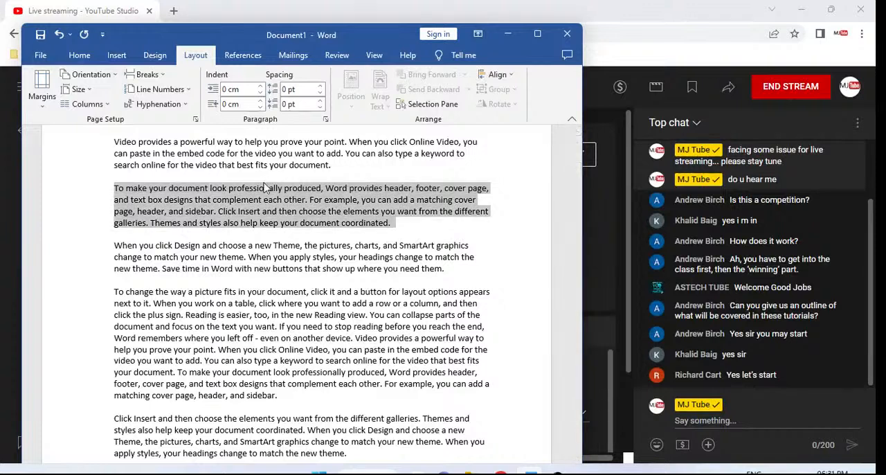
key(ctrl+b)
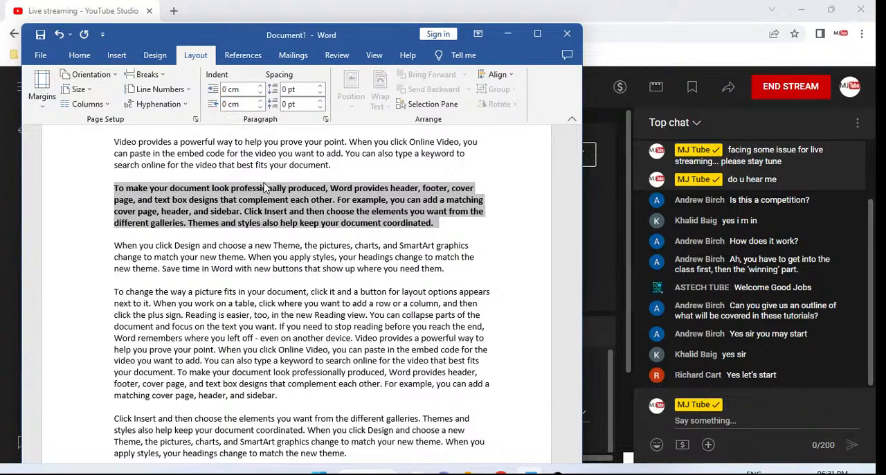
key(ctrl+b)
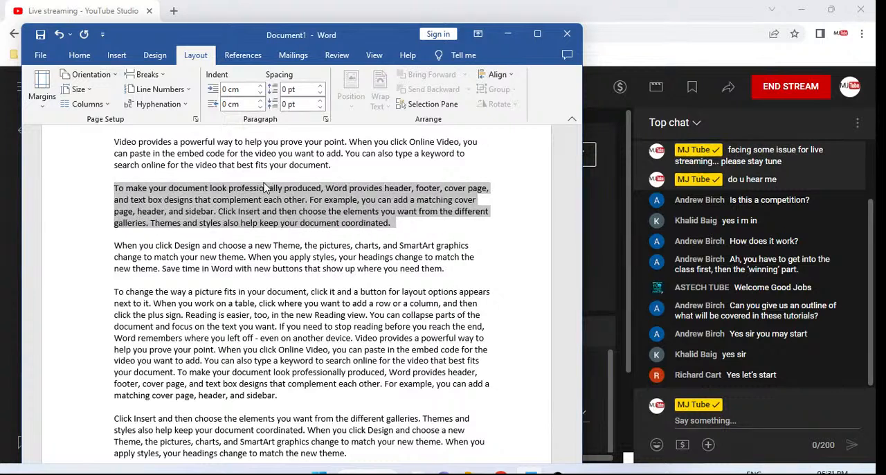
Try underline and italic formatting in turn on the selected second paragraph, removing each one again
key(ctrl+u)
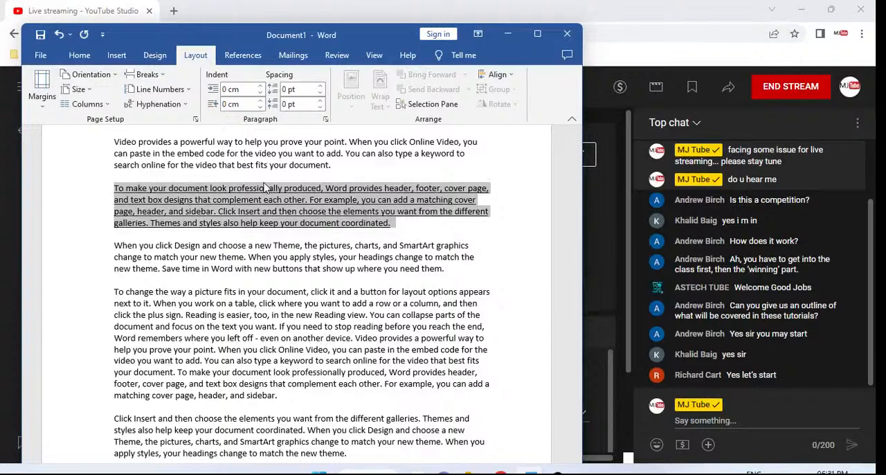
key(ctrl+u)
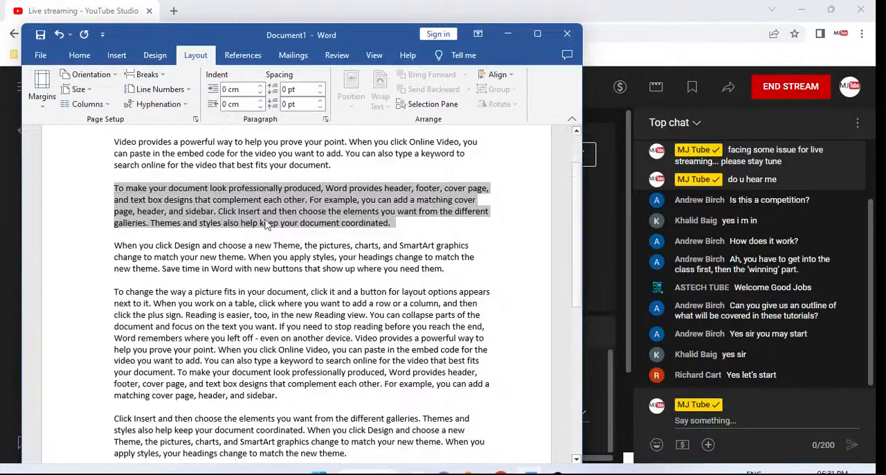
key(ctrl+u)
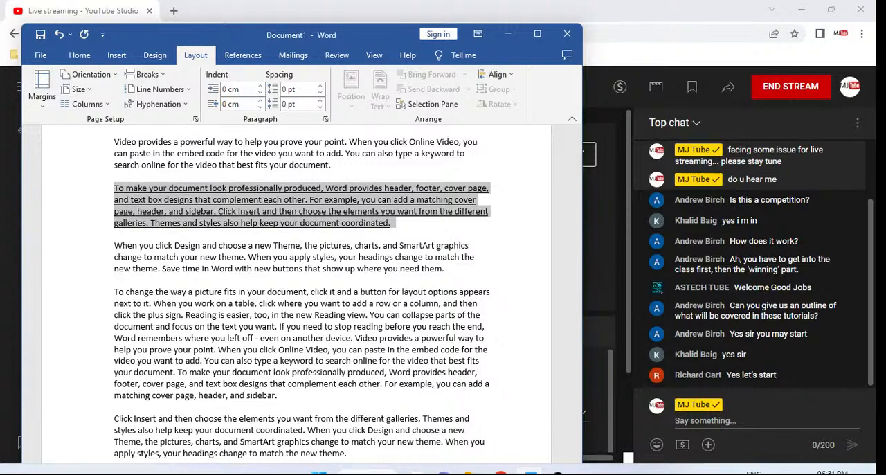
key(ctrl+u)
key(ctrl+u)
key(ctrl+u)
key(ctrl+u)
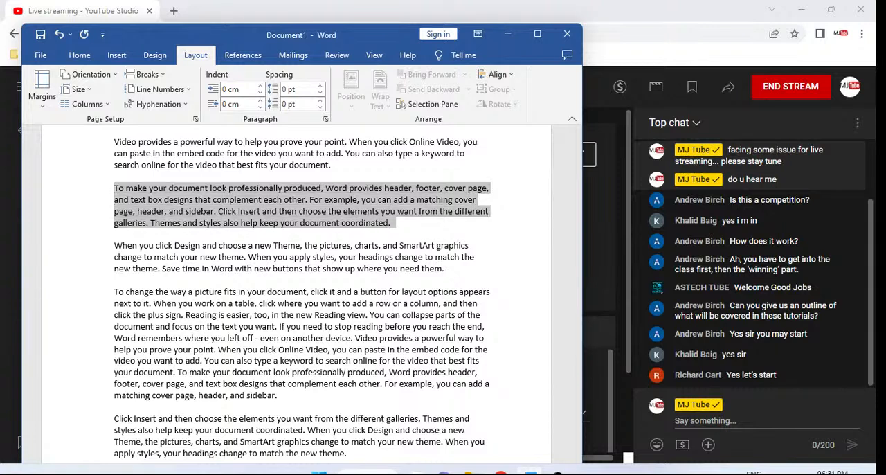
key(ctrl+i)
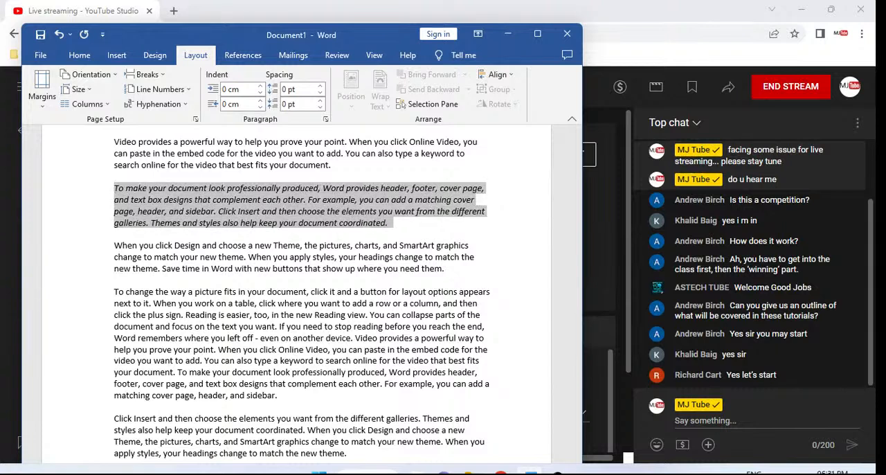
key(ctrl+i)
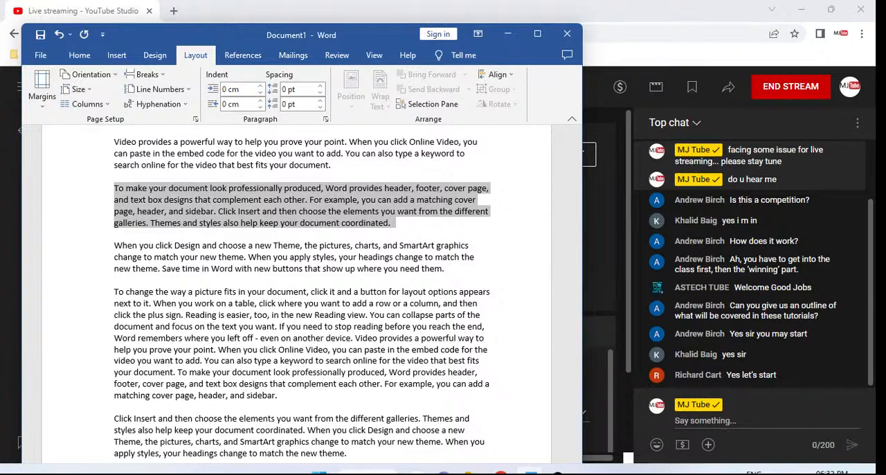
Copy the second paragraph and paste it on a new line at the end of the document
scroll(302, 298, down, 1)
key(ctrl+x)
key(ctrl+End)
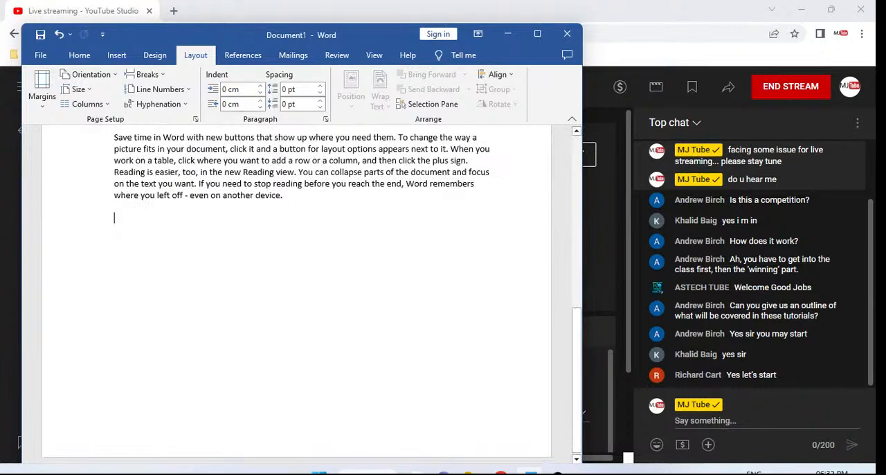
key(ctrl+v)
Select the pasted paragraph at the end of the document, delete it, and paste it again in the same place
key(Up)
key(Up)
key(Up)
key(shift+End)
key(Up)
key(shift+End)
key(shift+Down)
key(shift+Down)
key(shift+Down)
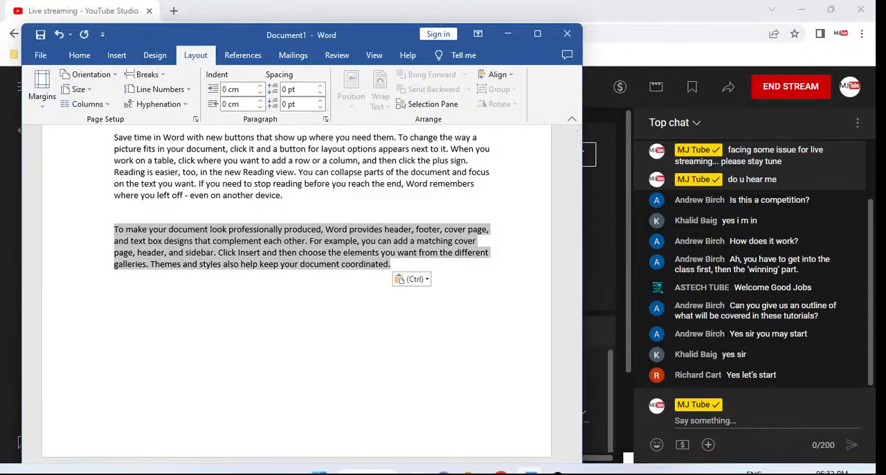
key(Delete)
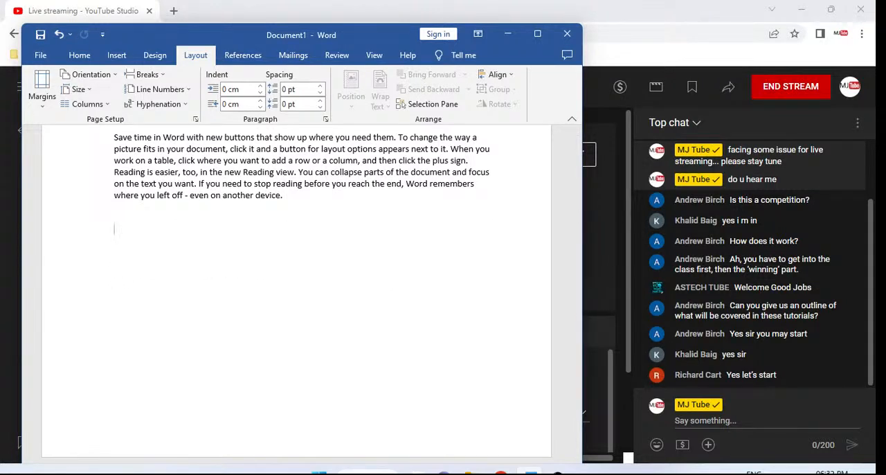
key(ctrl+v)
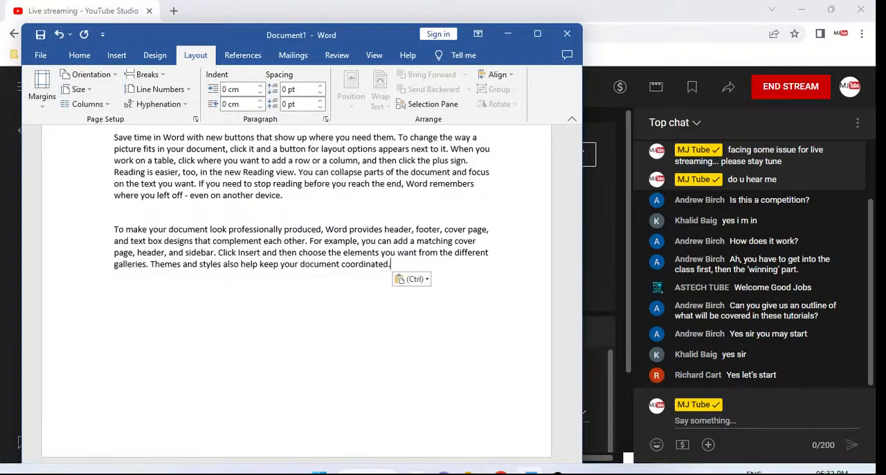
Select the first paragraph of the document and set its font to Tahoma
key(ctrl+Home)
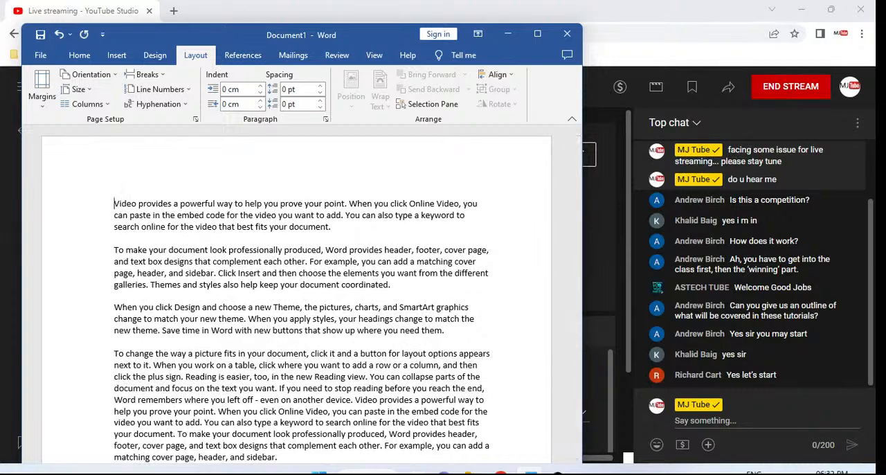
key(shift+Down)
key(shift+Down)
key(shift+Down)
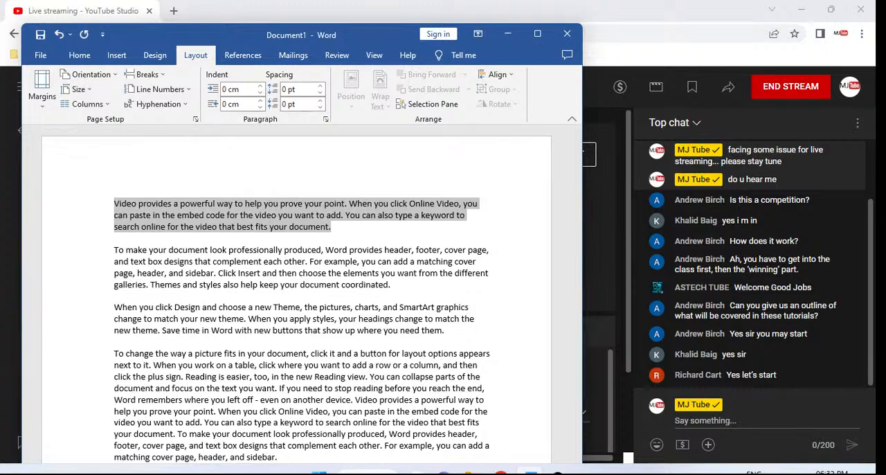
key(ctrl+d)
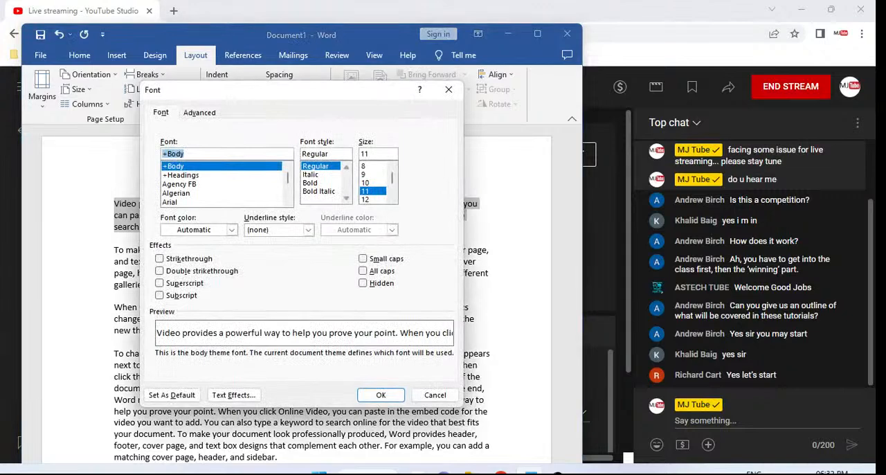
key(Escape)
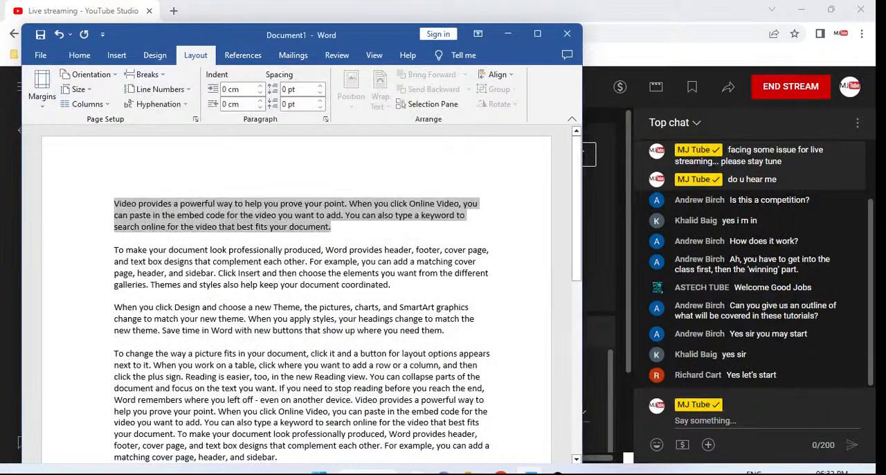
key(ctrl+d)
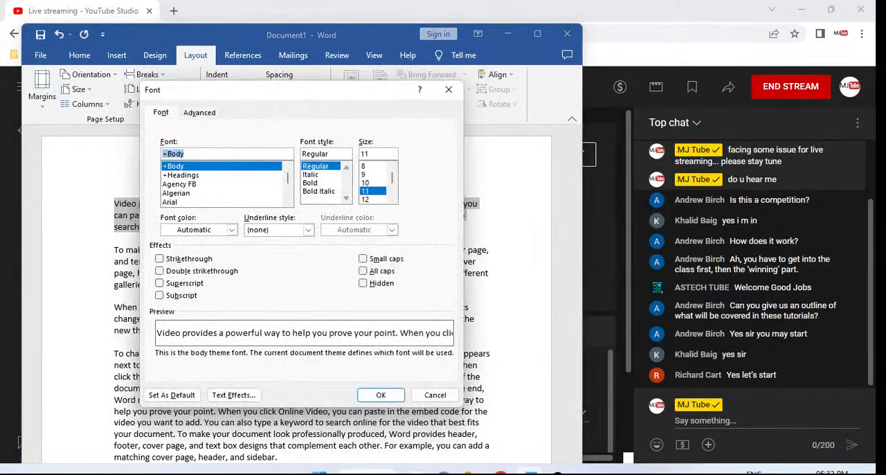
text(taho)
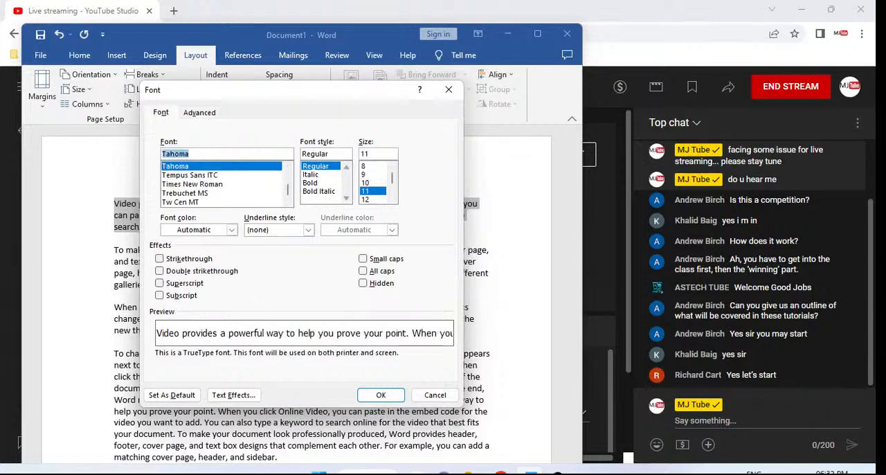
key(Return)
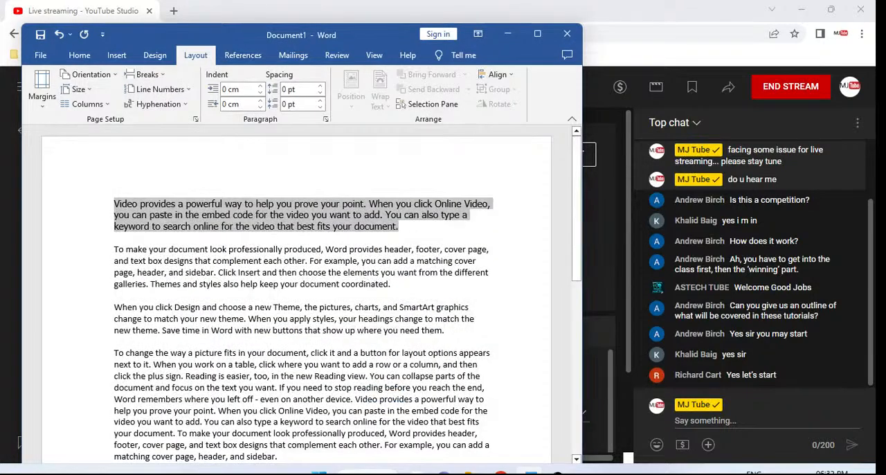
Browse the font list with its preview and set the first paragraph's font to Viner Hand ITC
key(ctrl+d)
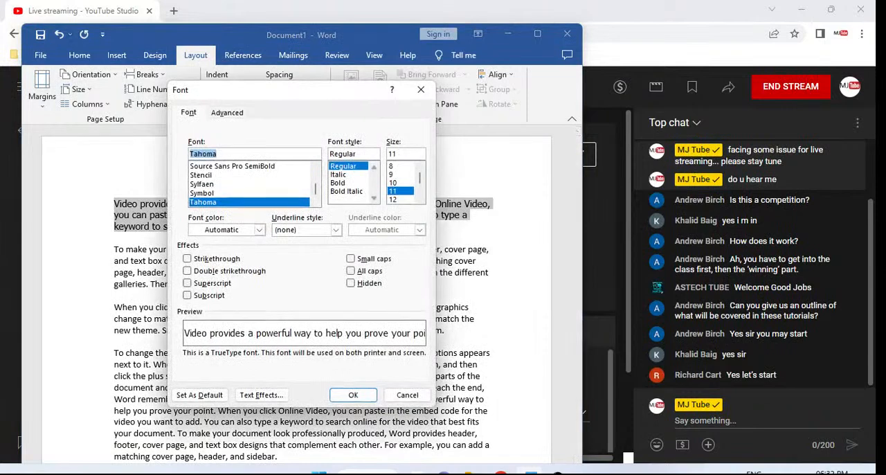
key(Down)
key(Down)
key(Down)
key(Down)
key(Down)
key(Down)
key(Down)
key(Down)
key(Down)
key(Down)
key(Down)
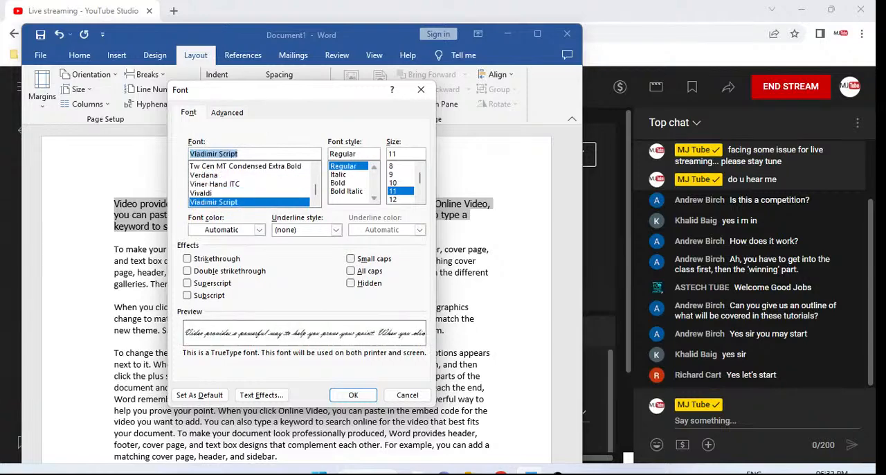
key(Up)
key(Up)
key(Up)
key(Down)
key(Down)
key(Up)
key(Up)
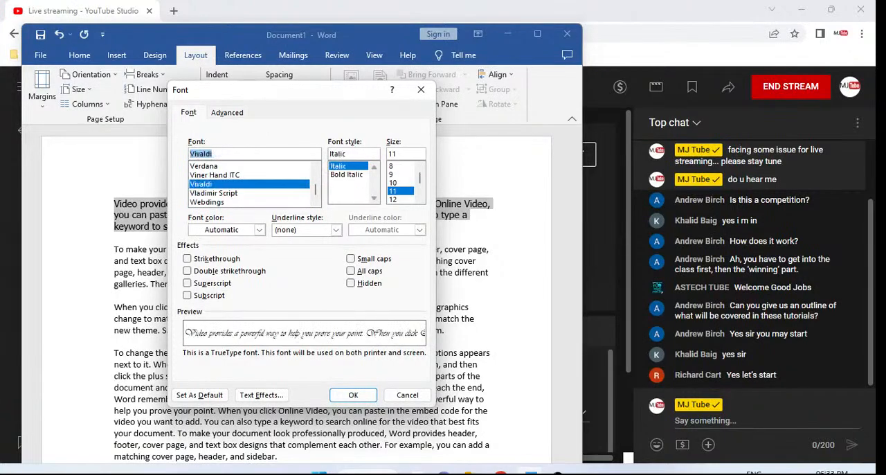
key(Return)
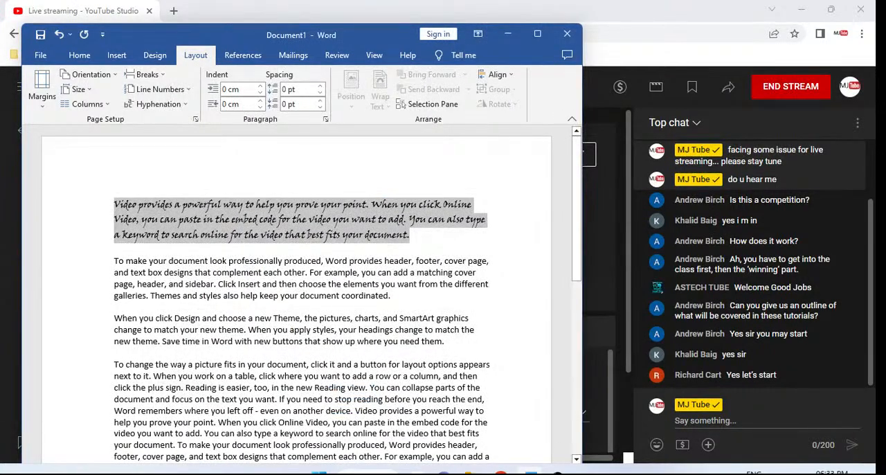
Reselect the whole first paragraph and check its current font settings without changing them
key(Left)
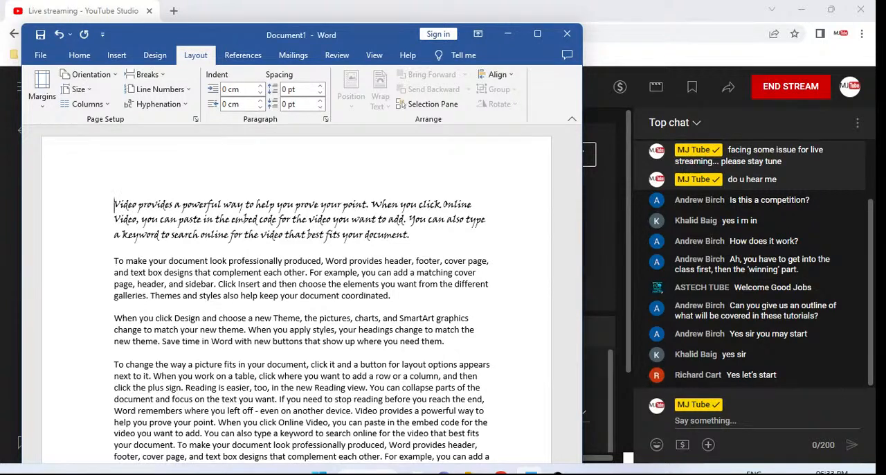
key(shift+Down)
key(shift+Down)
key(shift+Down)
key(shift+Left)
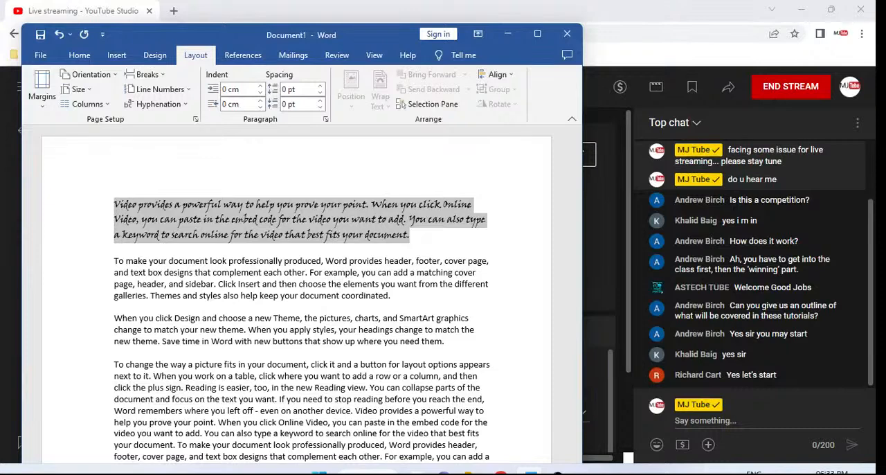
key(ctrl+d)
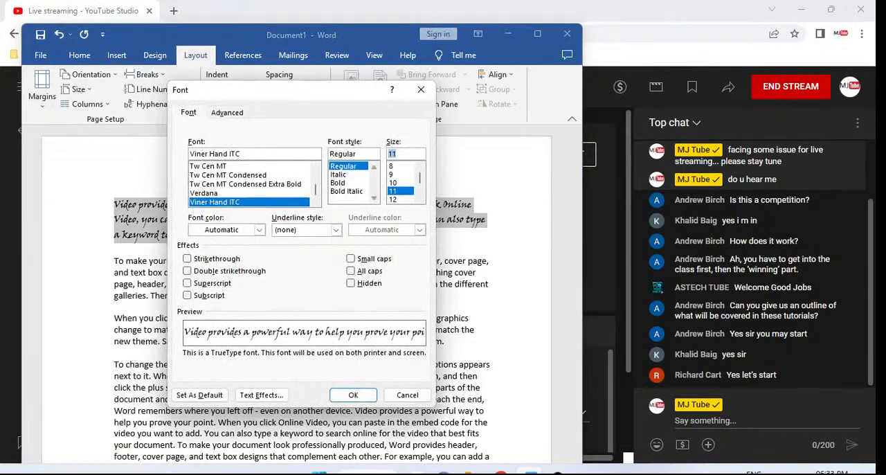
key(Return)
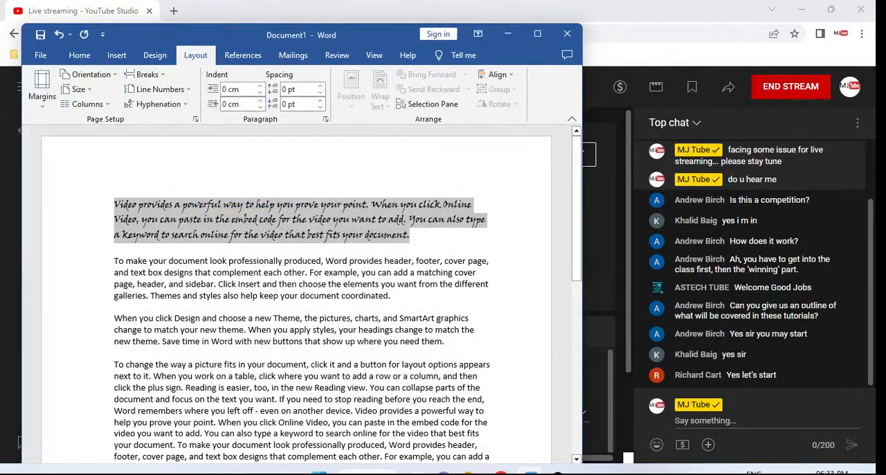
Set the selected first paragraph's font size to 20
key(ctrl+d)
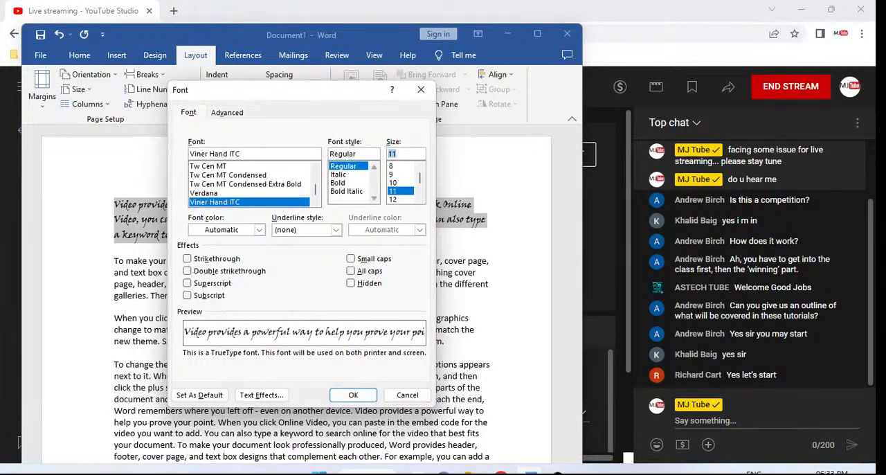
text(16)
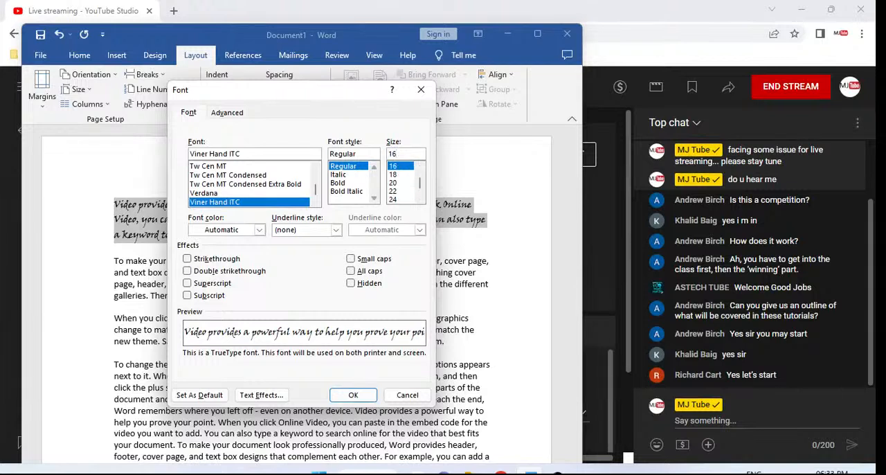
key(BackSpace)
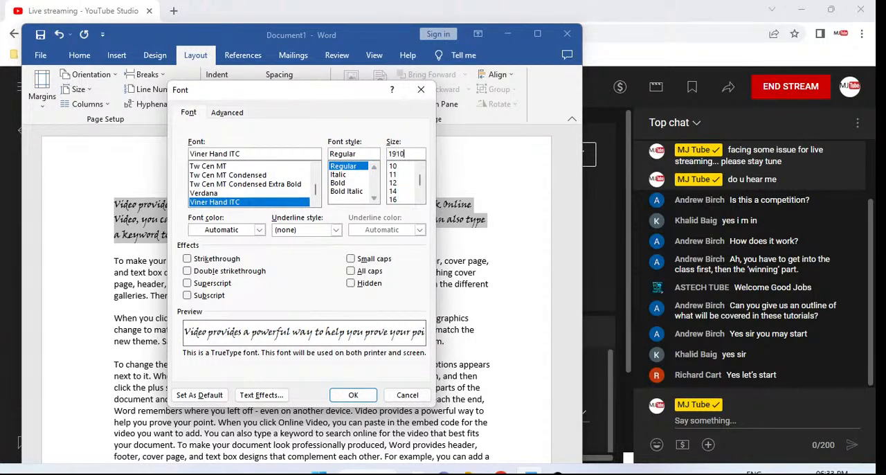
key(BackSpace)
text(20)
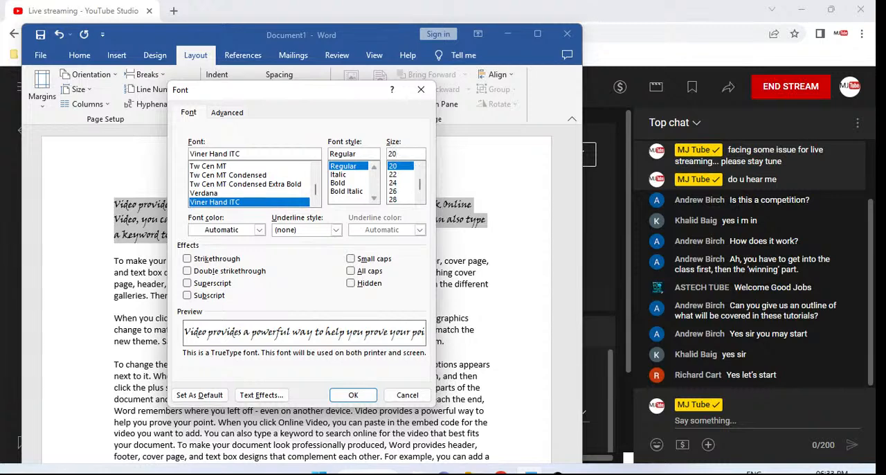
key(Return)
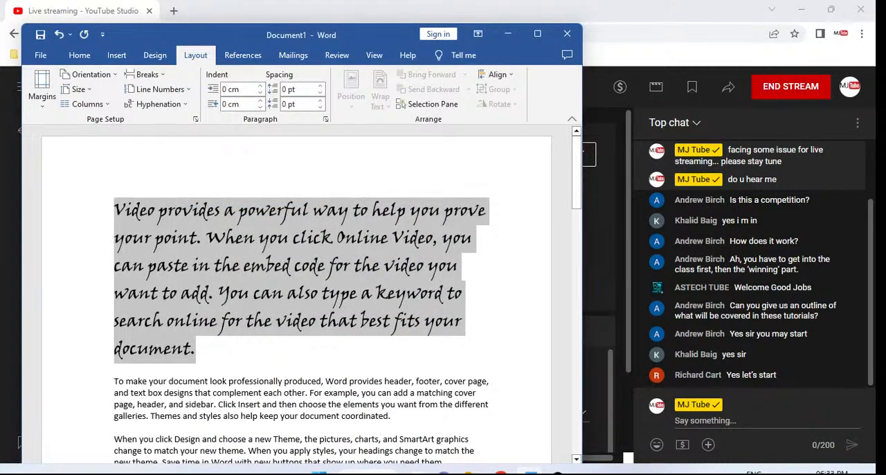
Set the first paragraph's font size to 48, then undo the last two font size changes
key(ctrl+d)
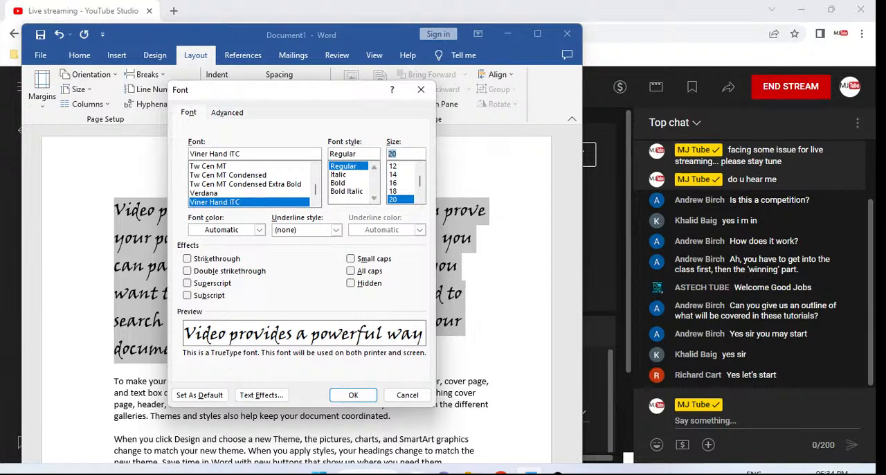
text(23)
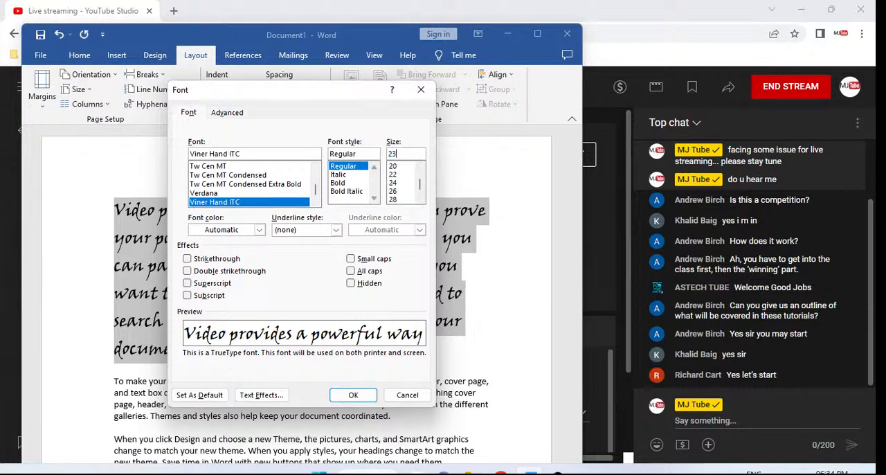
key(Down)
key(Down)
key(Down)
key(Down)
key(Down)
key(Down)
key(Down)
key(Down)
key(Down)
key(Down)
key(Down)
key(Down)
key(Down)
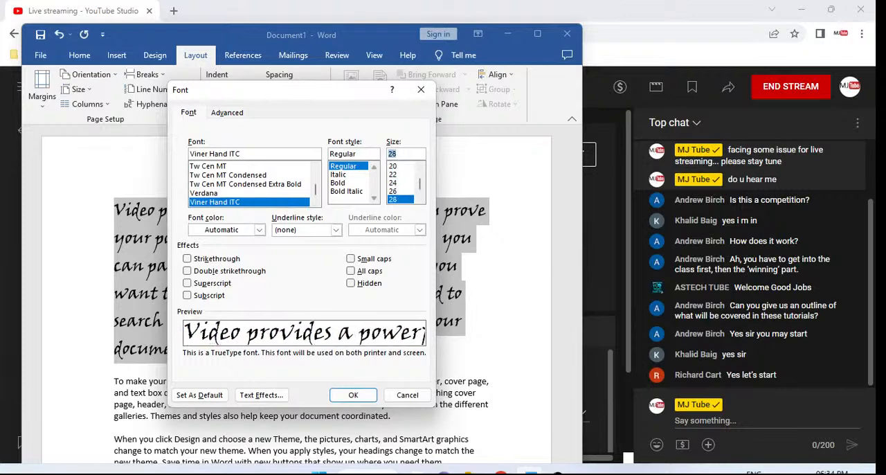
key(Down)
key(Down)
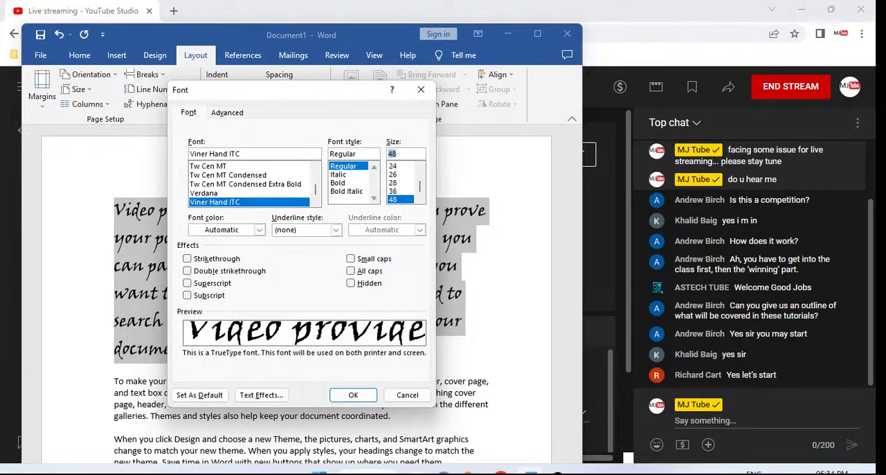
key(Return)
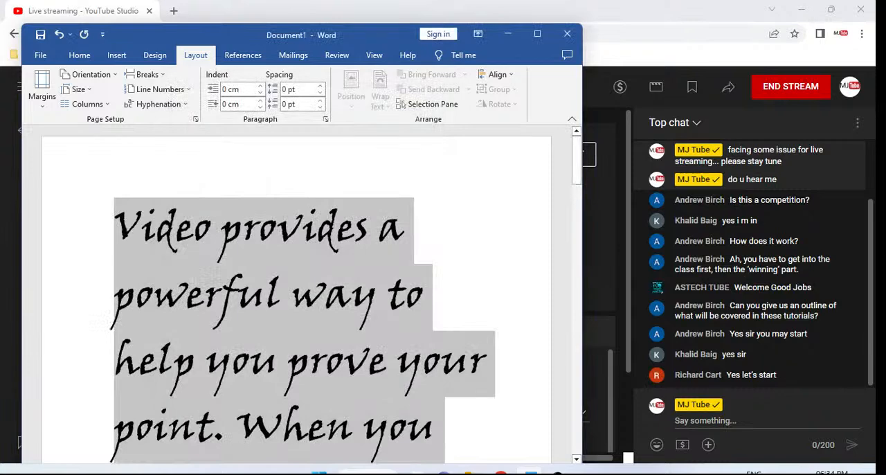
key(ctrl+z)
key(ctrl+z)
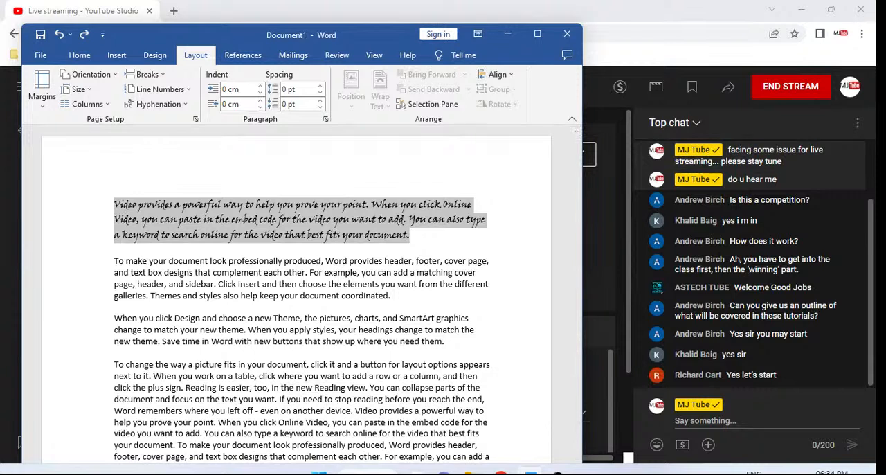
Extend the selection through the end of the third paragraph and apply double, 1.5 and finally single line spacing
key(shift+Down)
key(shift+Down)
key(shift+Down)
key(shift+Down)
key(shift+Down)
key(shift+Down)
key(shift+Down)
key(shift+Down)
key(shift+Down)
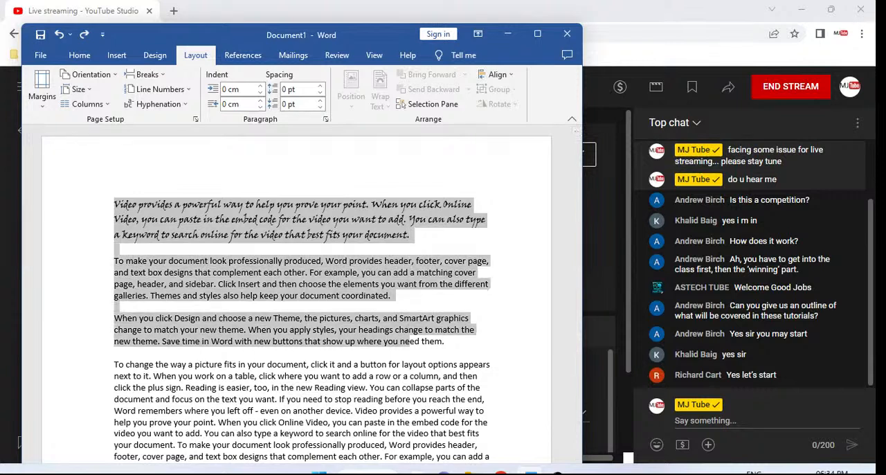
key(shift+End)
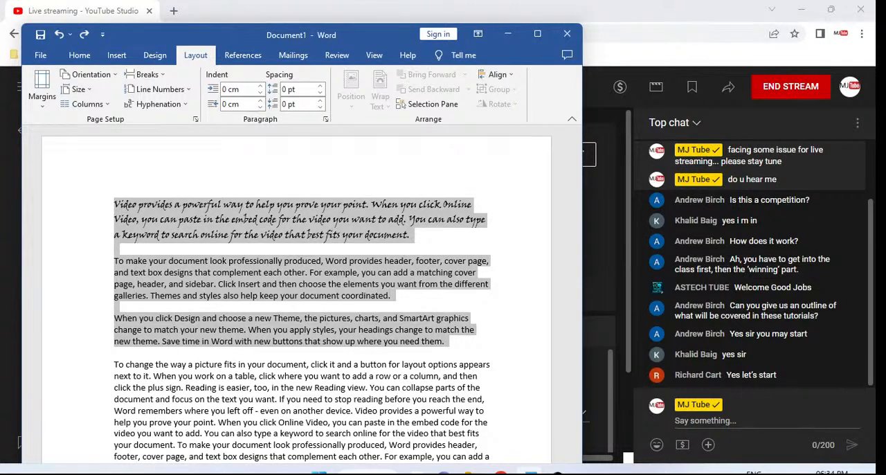
key(ctrl+2)
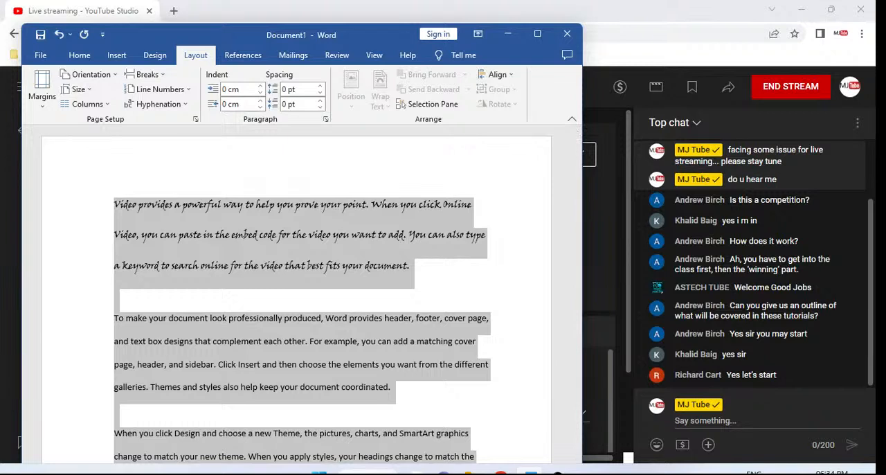
key(ctrl+5)
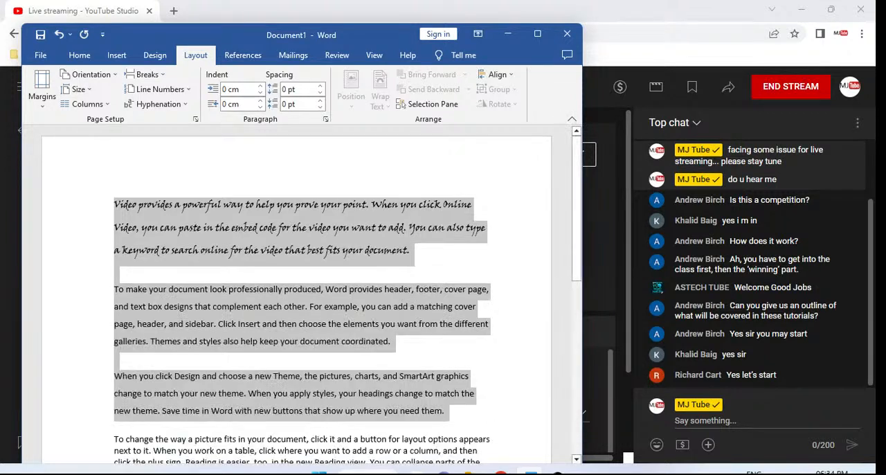
key(ctrl+1)
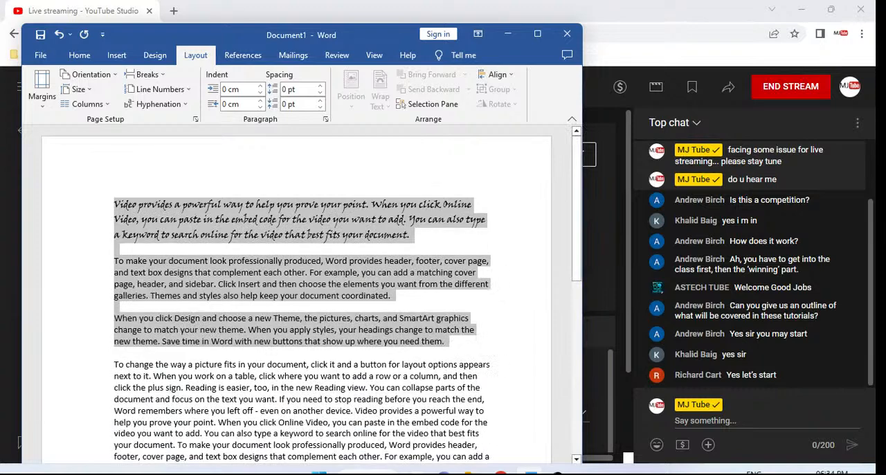
Add 12 pt spacing before the first three paragraphs, cycle their line spacing through double, 1.5 and single, and deselect them
key(ctrl+0)
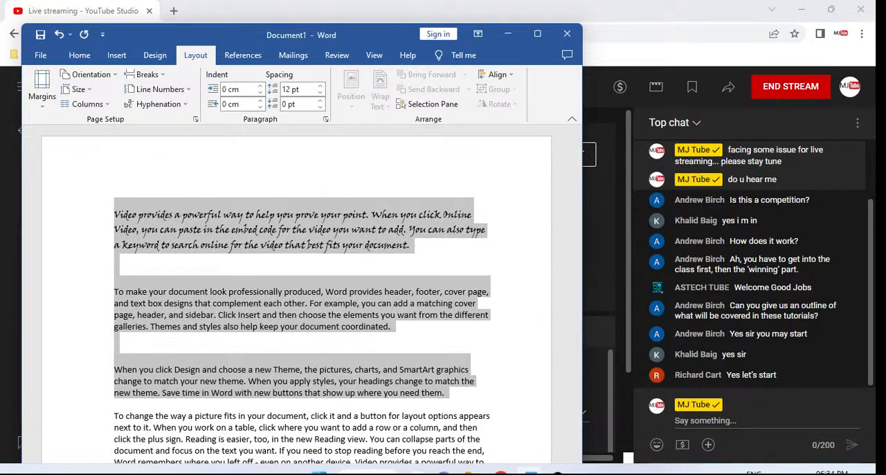
key(ctrl+2)
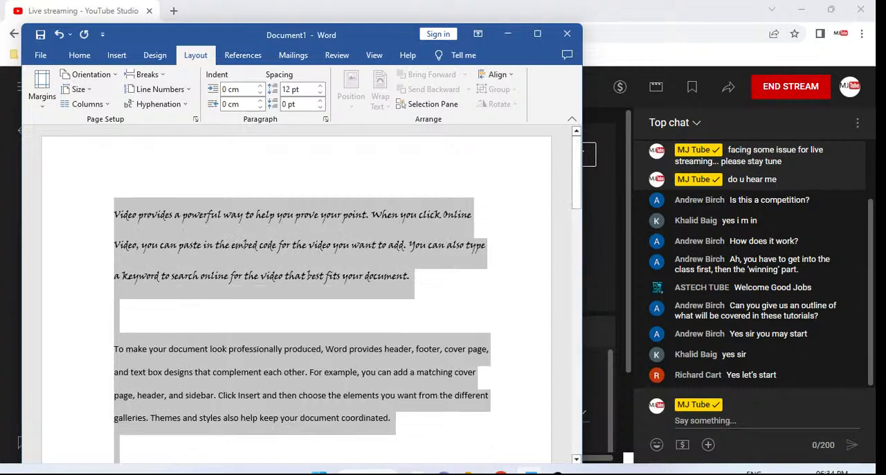
key(ctrl+5)
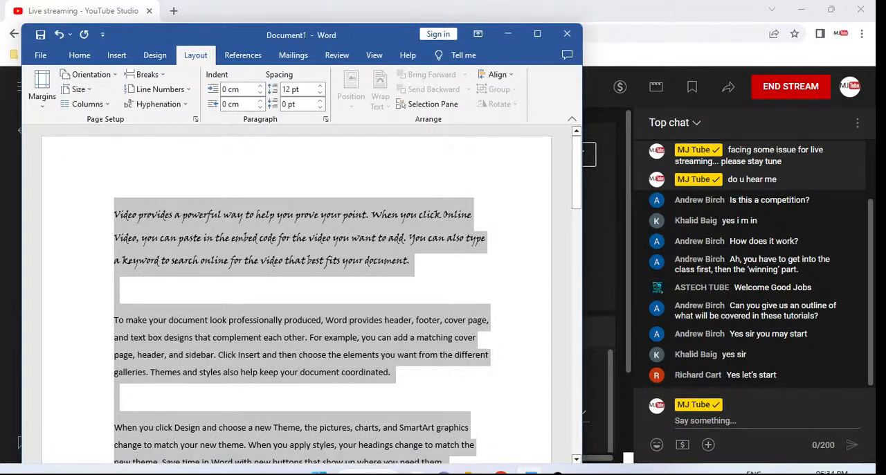
key(ctrl+1)
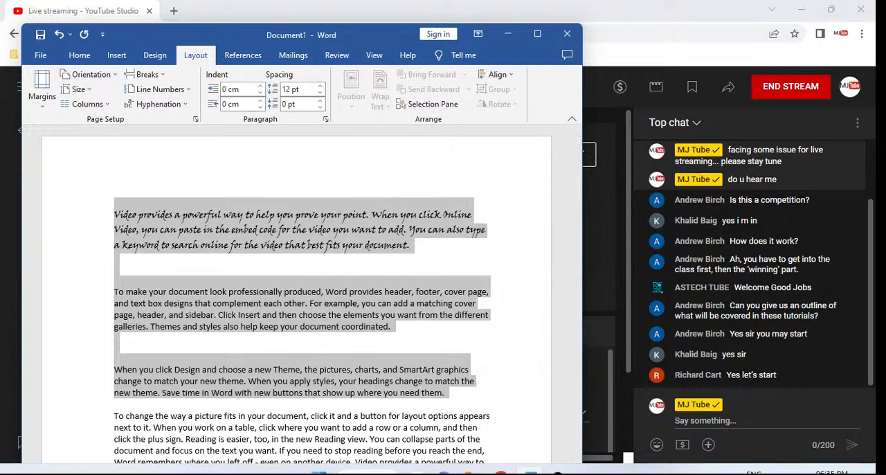
key(Left)
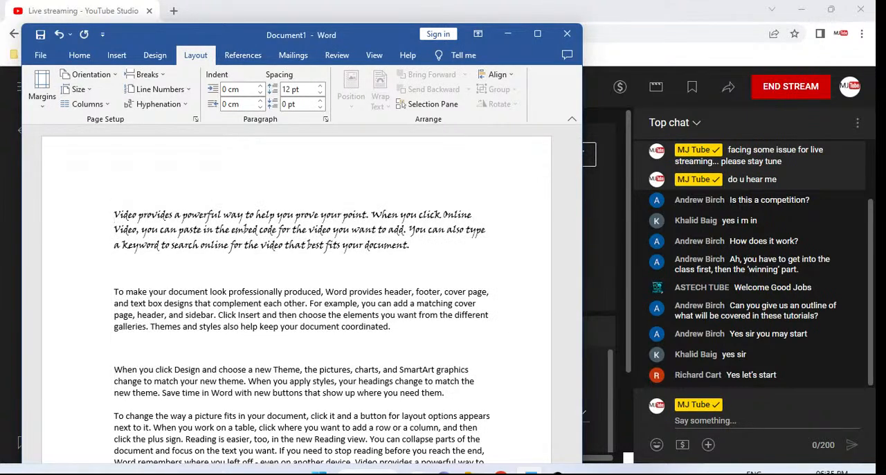
View the document's print preview and close it, then look through the pages to the end and return to the document's start
key(ctrl+p)
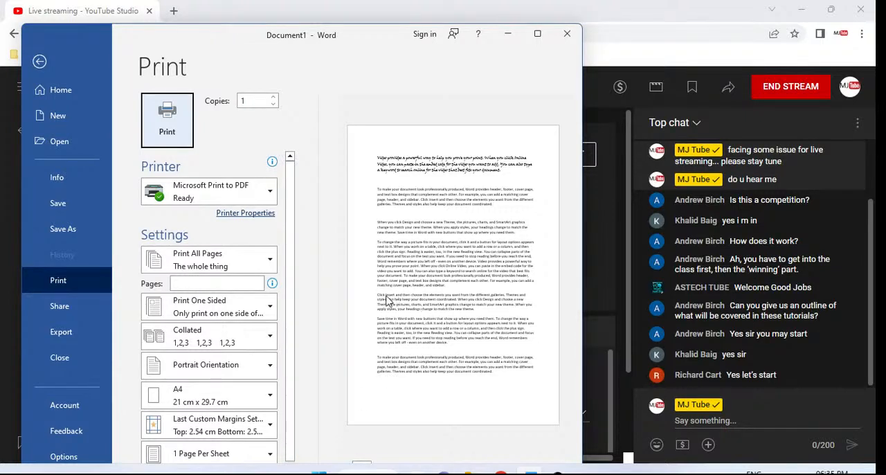
key(Escape)
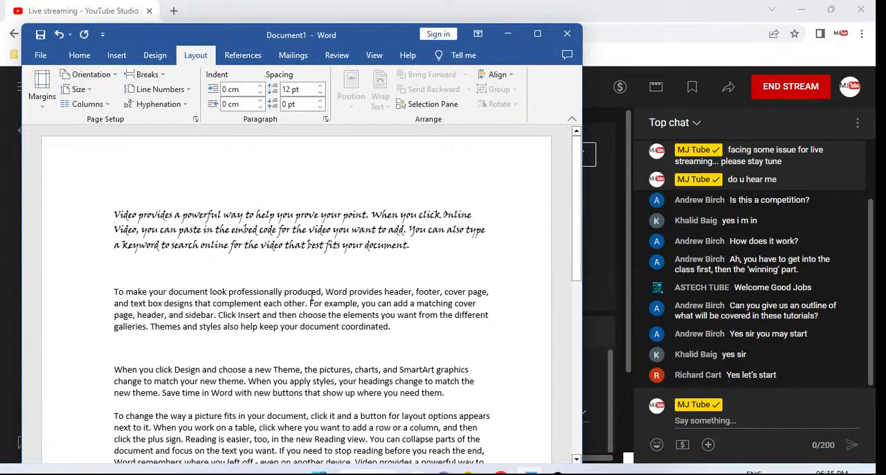
scroll(312, 297, down, 10)
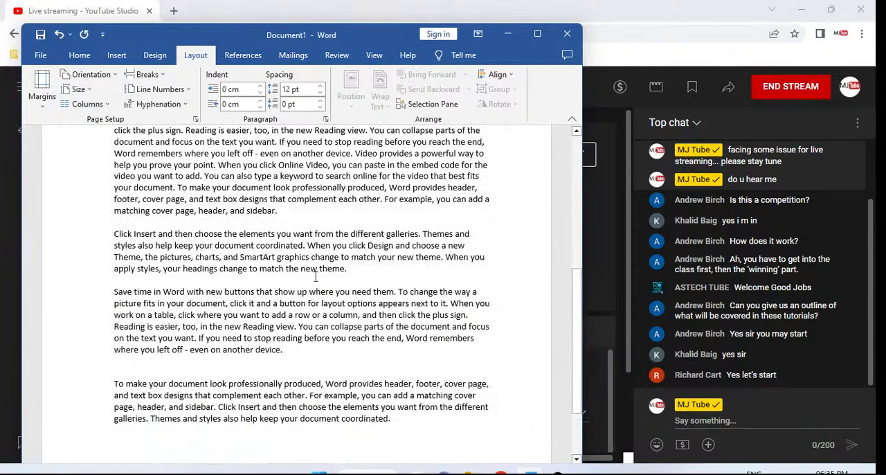
scroll(312, 296, down, 3)
click(259, 353)
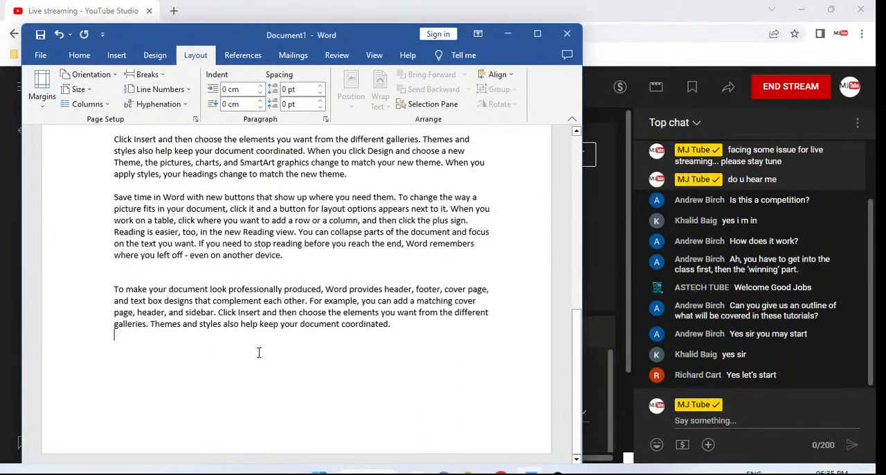
scroll(259, 353, down, 10)
scroll(259, 352, down, 3)
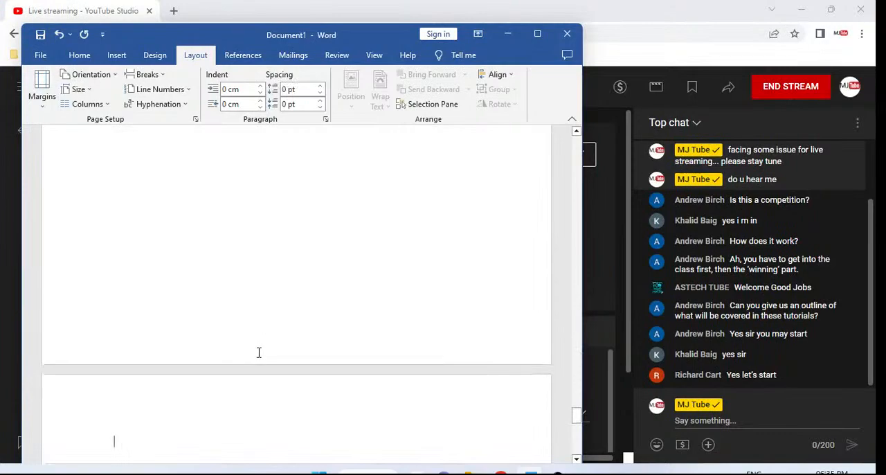
key(ctrl+Home)
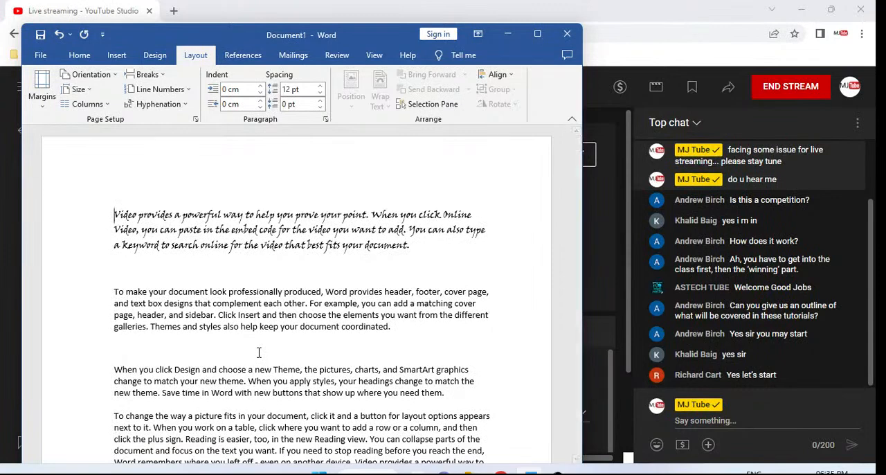
Search the document for "sidebar" and look through the highlighted matches
key(ctrl+f)
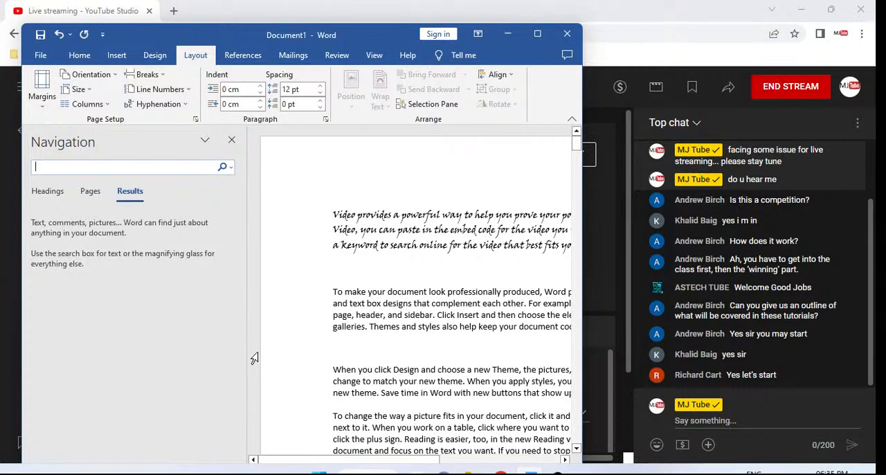
text(sidebar)
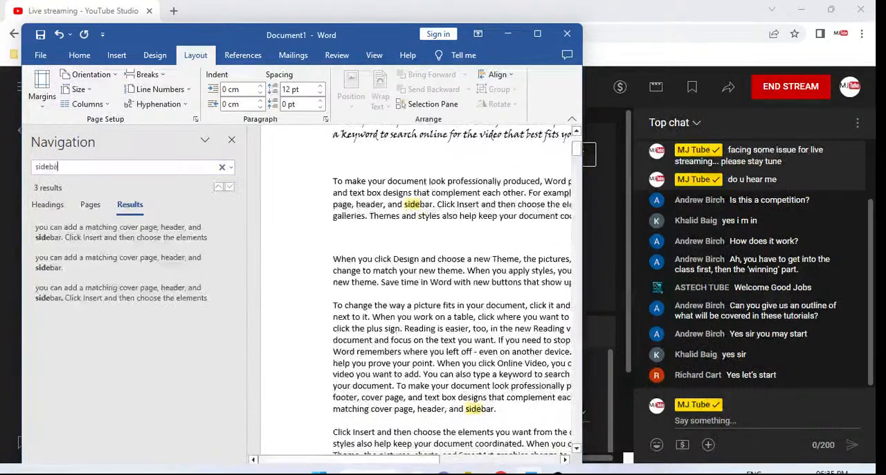
key(Return)
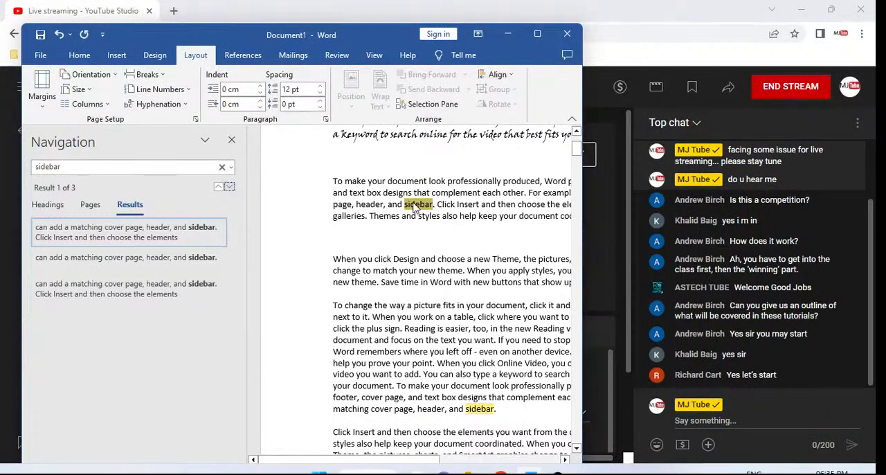
scroll(415, 201, down, 5)
scroll(414, 201, down, 8)
scroll(414, 201, up, 15)
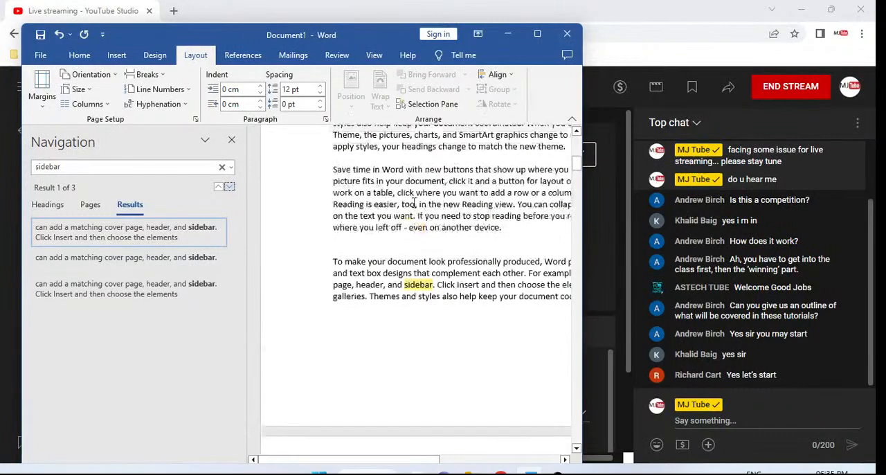
Close the search results for "sidebar" and use Go To to jump to page 4 of the document
scroll(414, 201, up, 1)
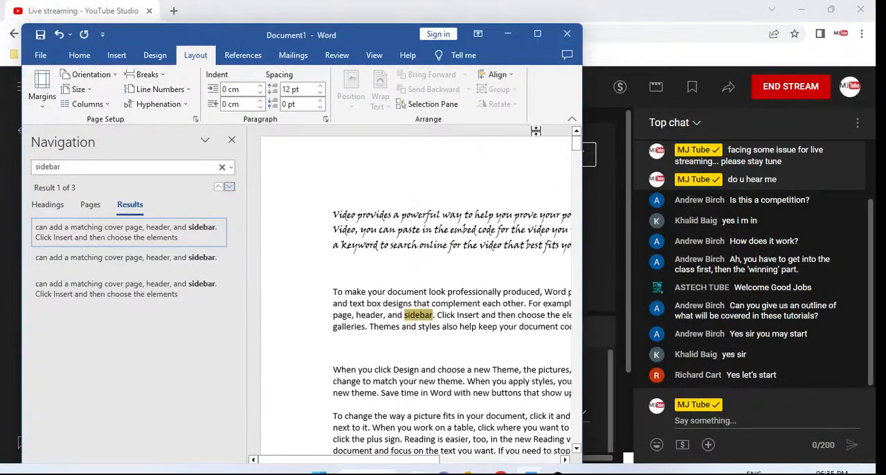
click(231, 142)
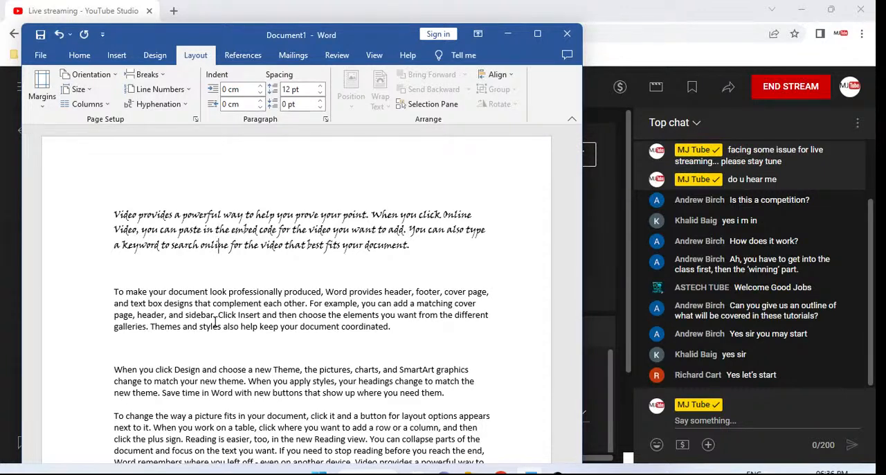
key(ctrl+g)
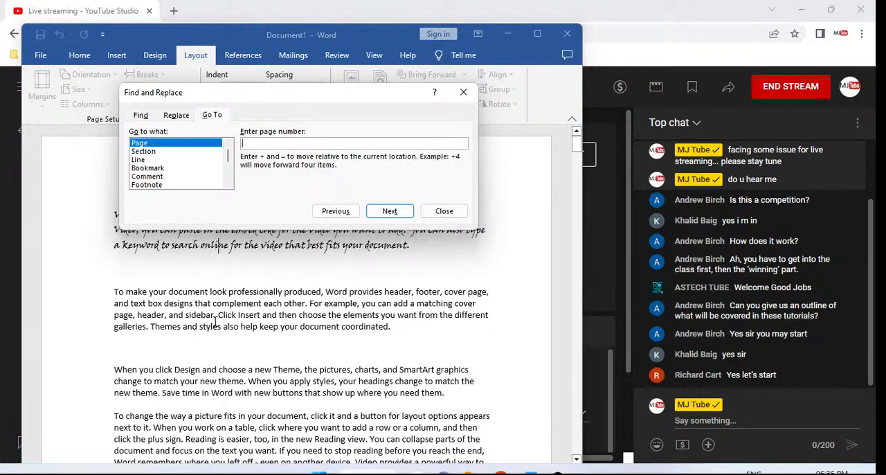
text(4)
key(Return)
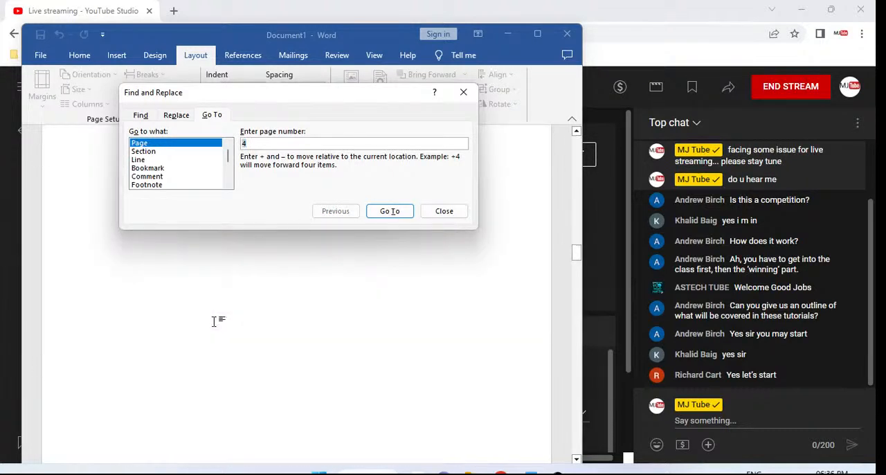
key(Escape)
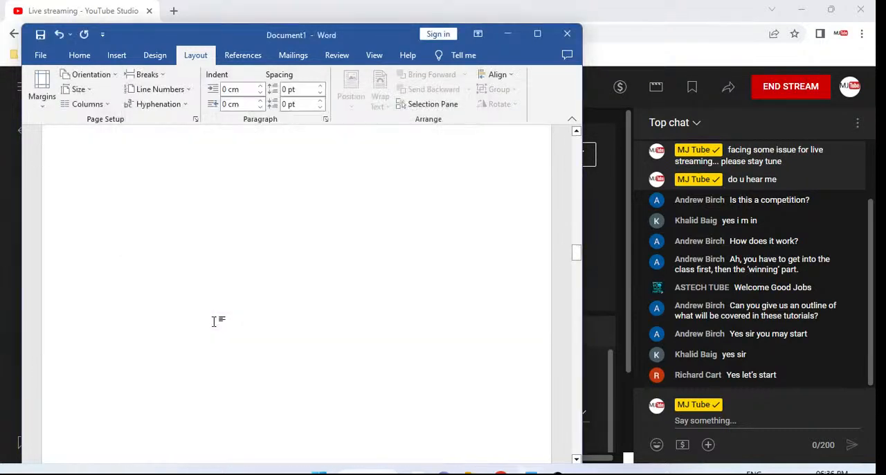
Return to the document's start, use Go To to jump to page 7, and look back through the pages to the first one
key(ctrl+Home)
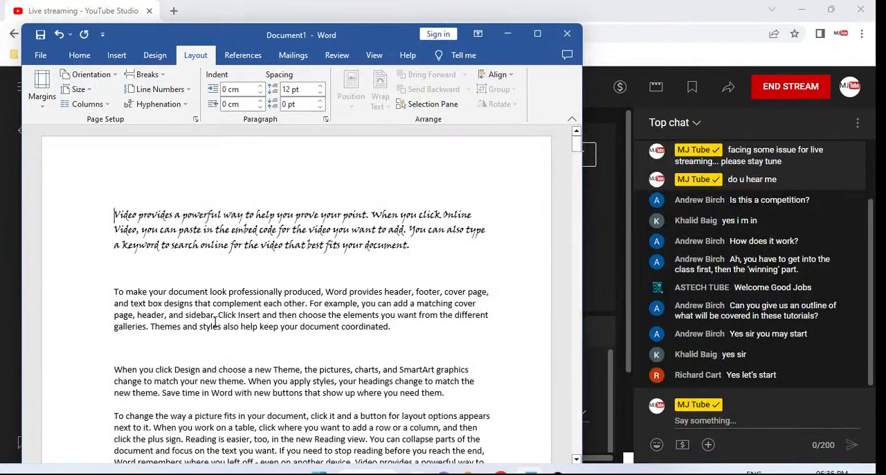
key(ctrl+g)
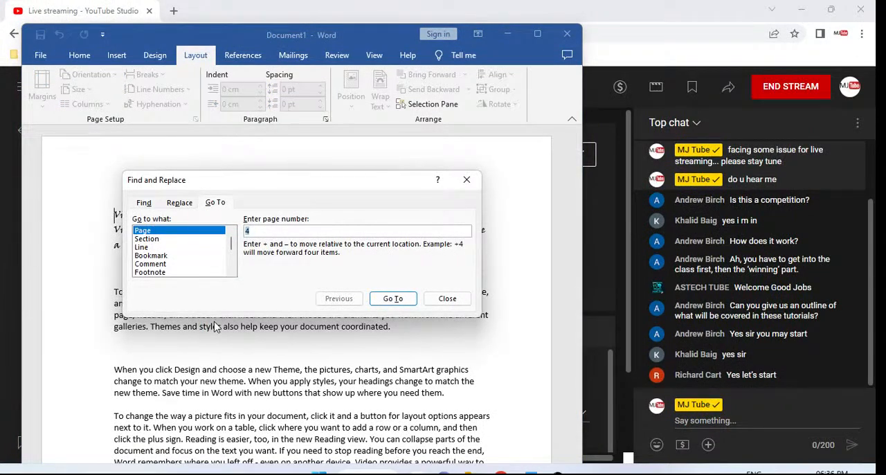
text(7)
key(Return)
key(Escape)
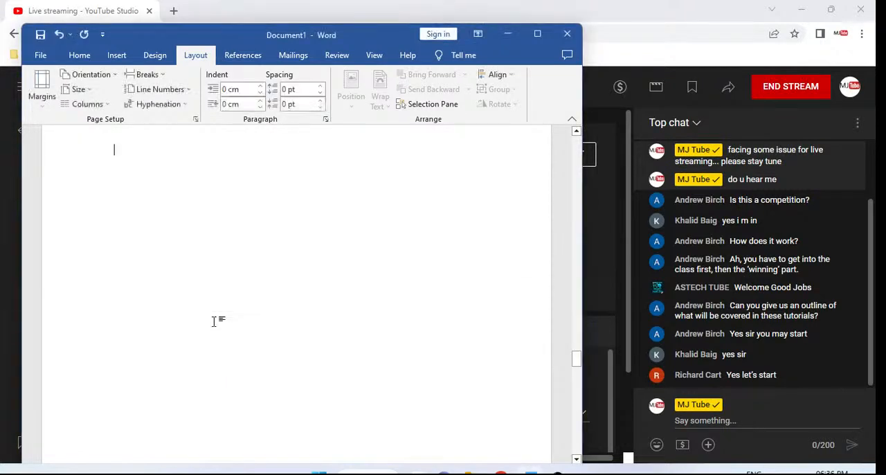
scroll(214, 322, up, 10)
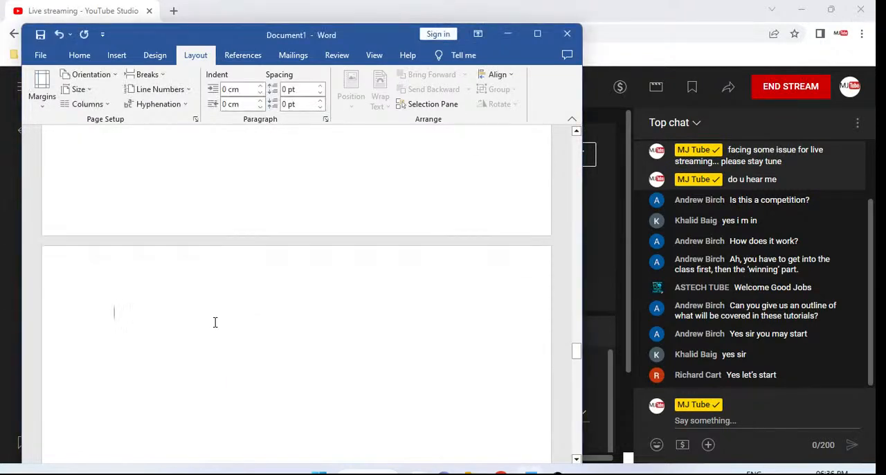
scroll(214, 321, up, 10)
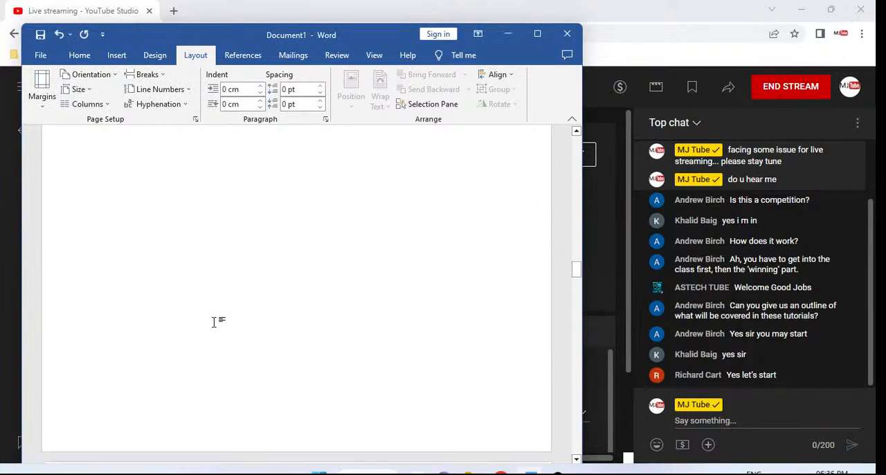
scroll(214, 322, up, 10)
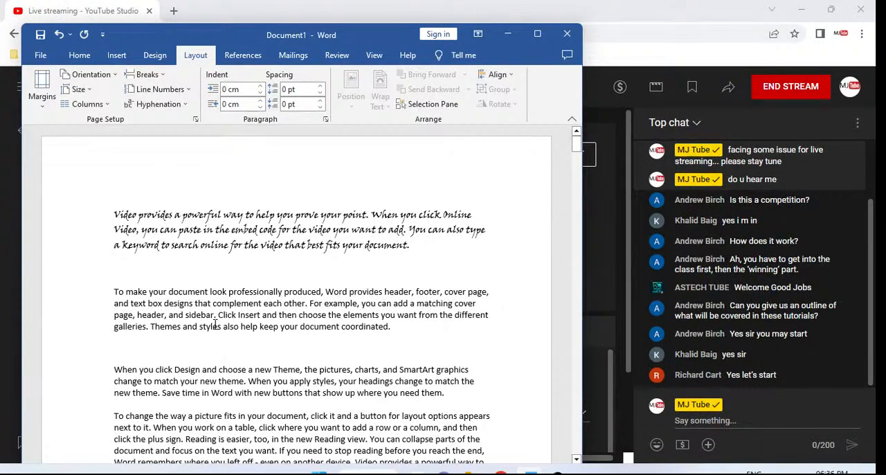
Switch to the YouTube Studio live stream in the browser and start a message in its chat
click(728, 419)
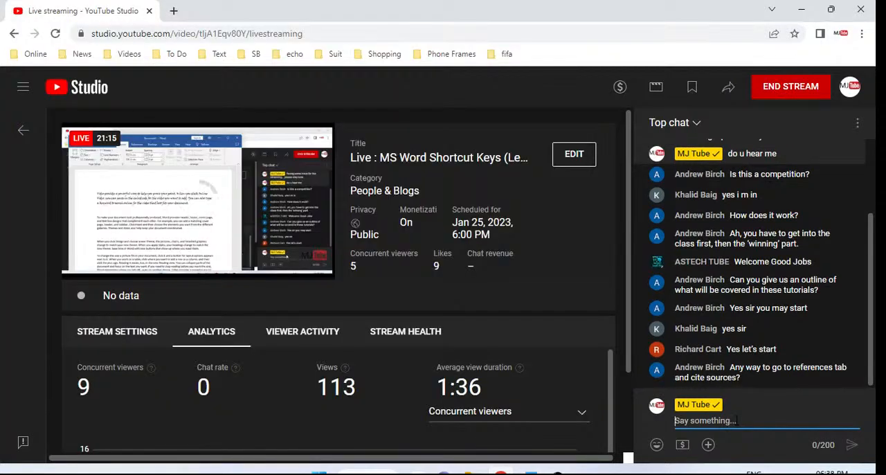